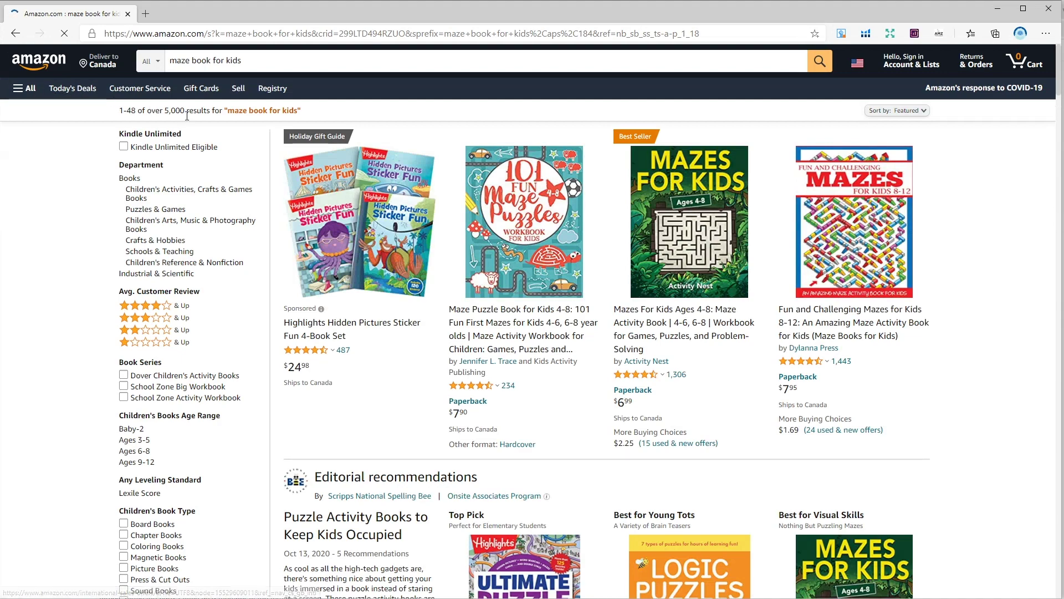
Step: Examine the sales ranks and prices of the maze books in the Amazon search results
scroll(723, 270, "down", 2)
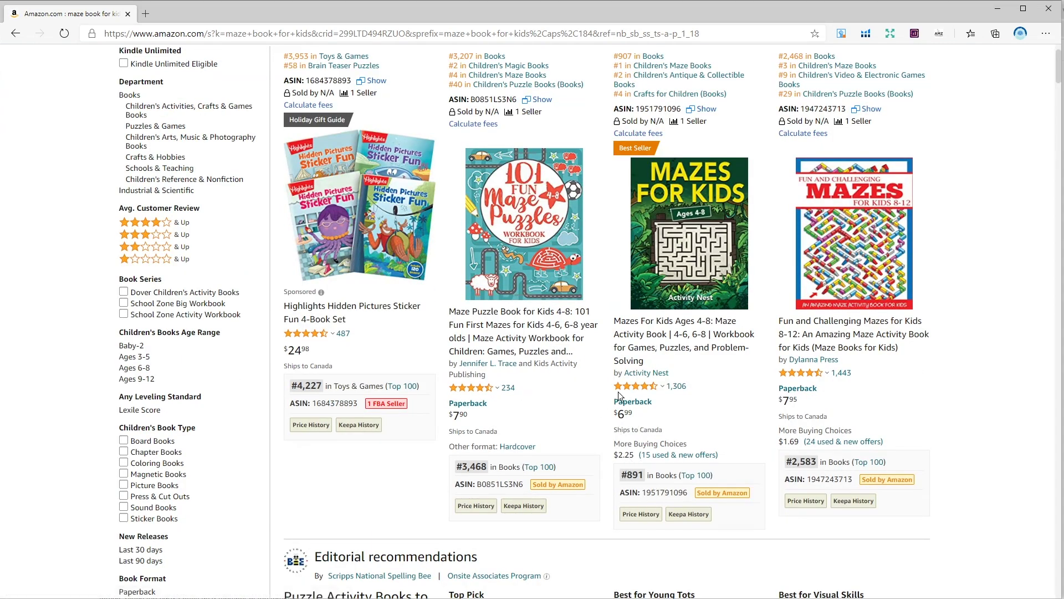
mouse_move(695, 234)
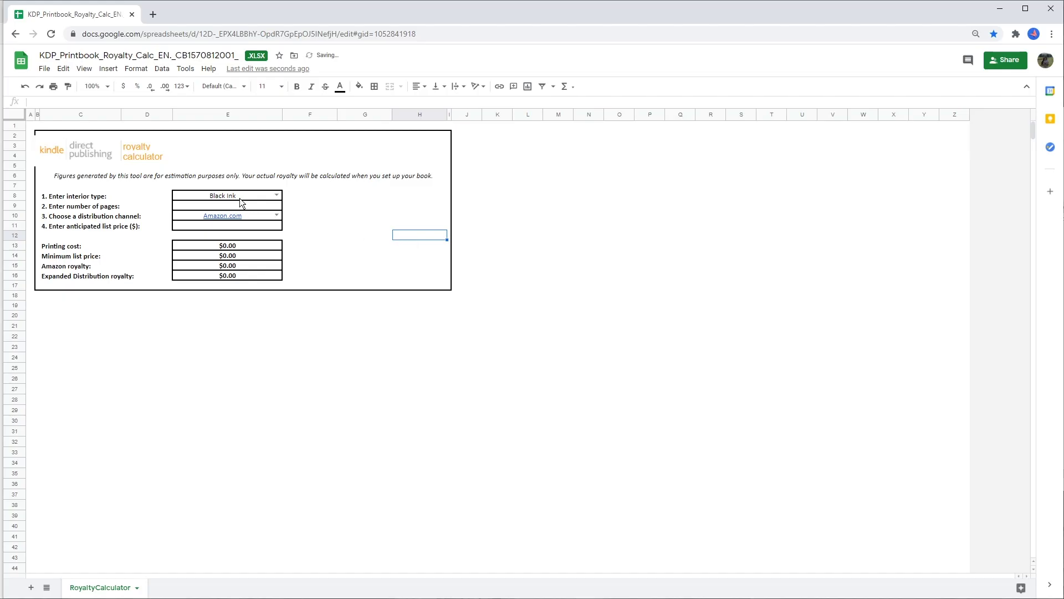
Step: Switch to Google Sheets and fill in the KDP royalty calculator with 83 pages and an anticipated list price of 6.99
left_click(241, 196)
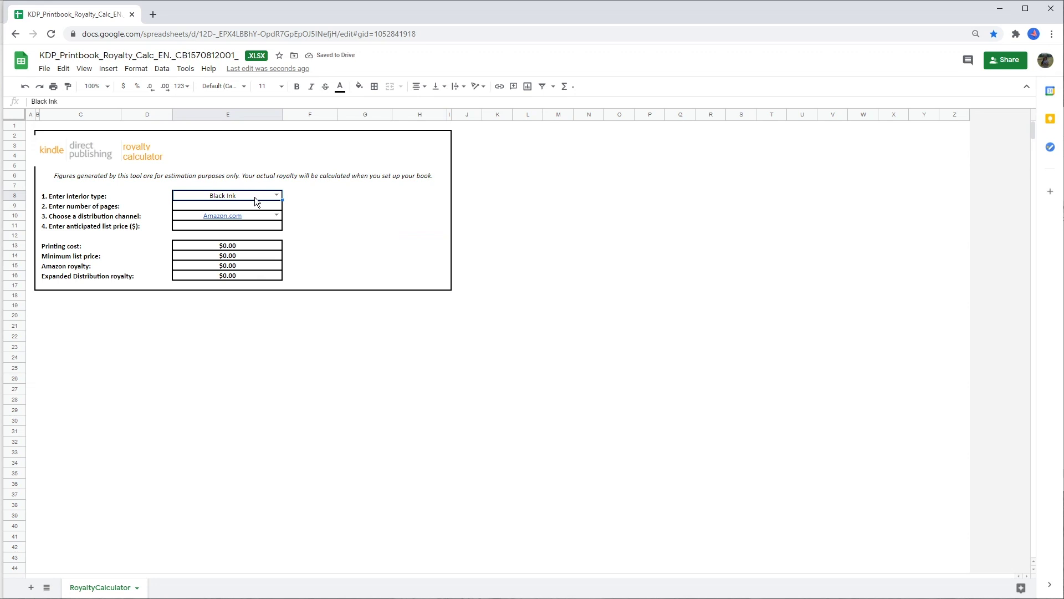
left_click(256, 207)
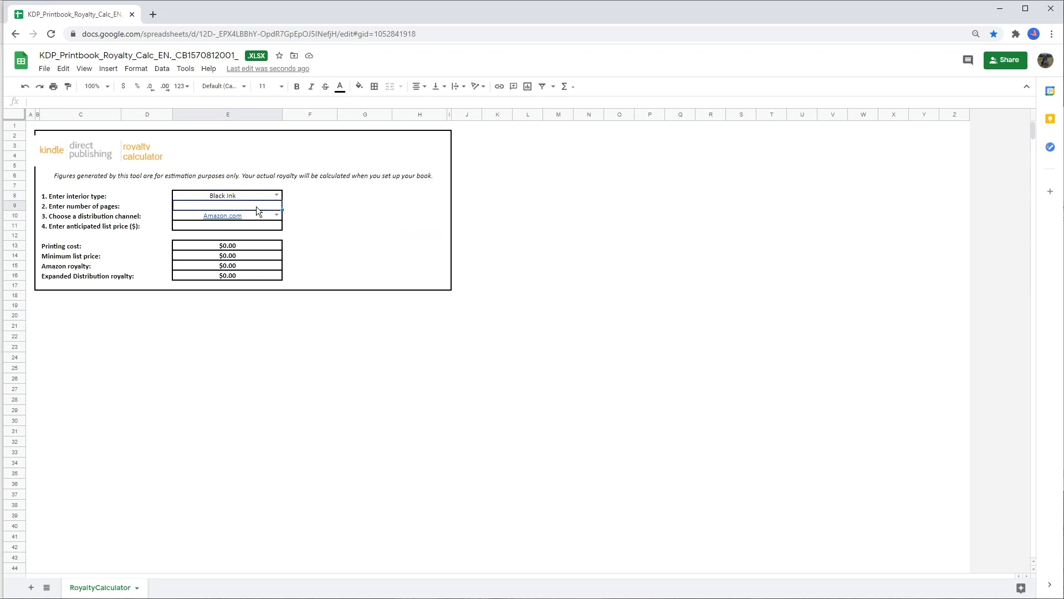
type("83")
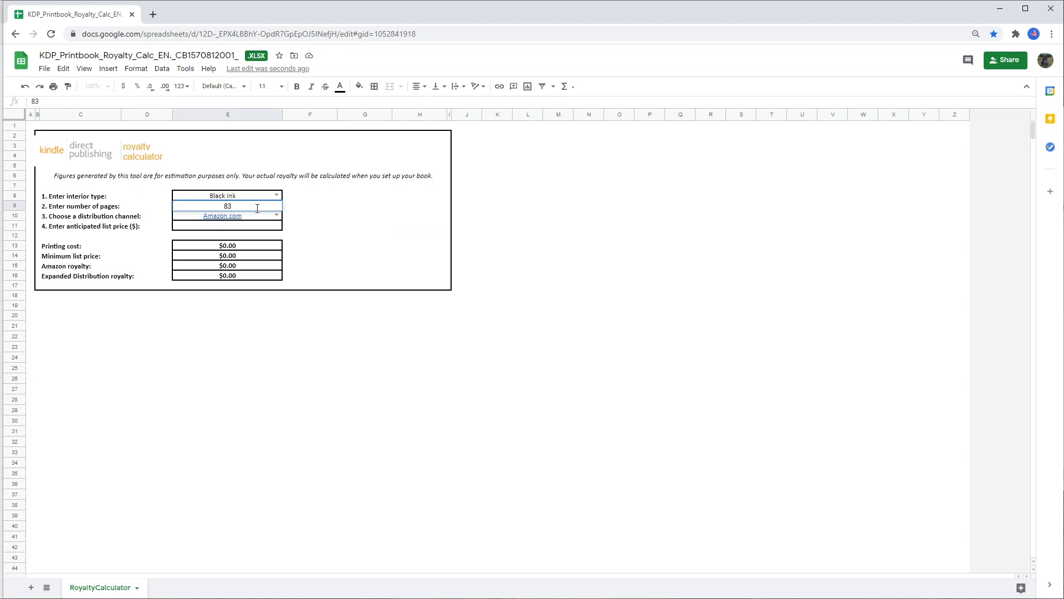
left_click(231, 227)
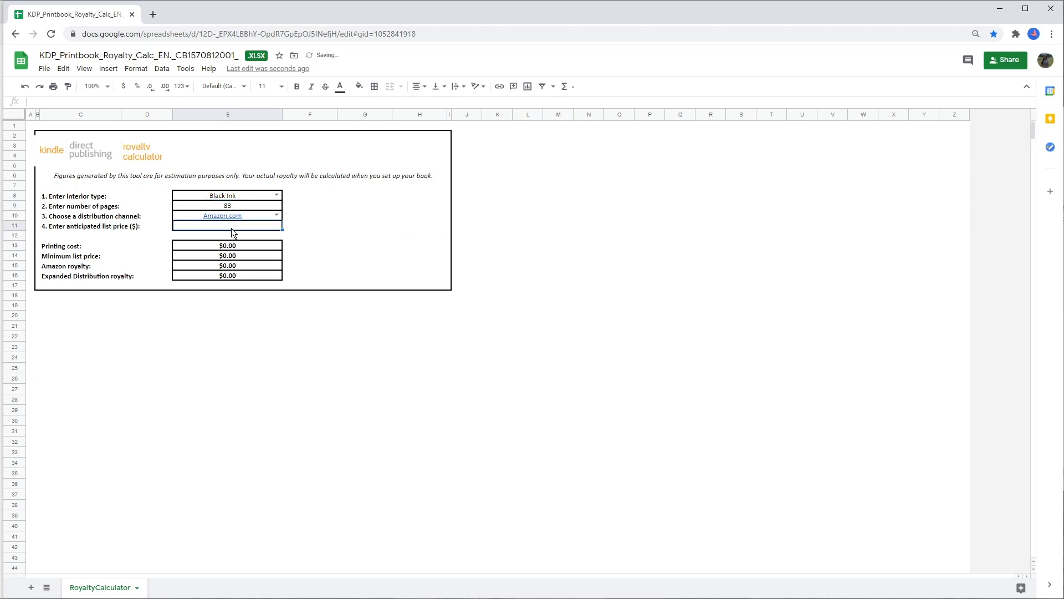
type("6.99")
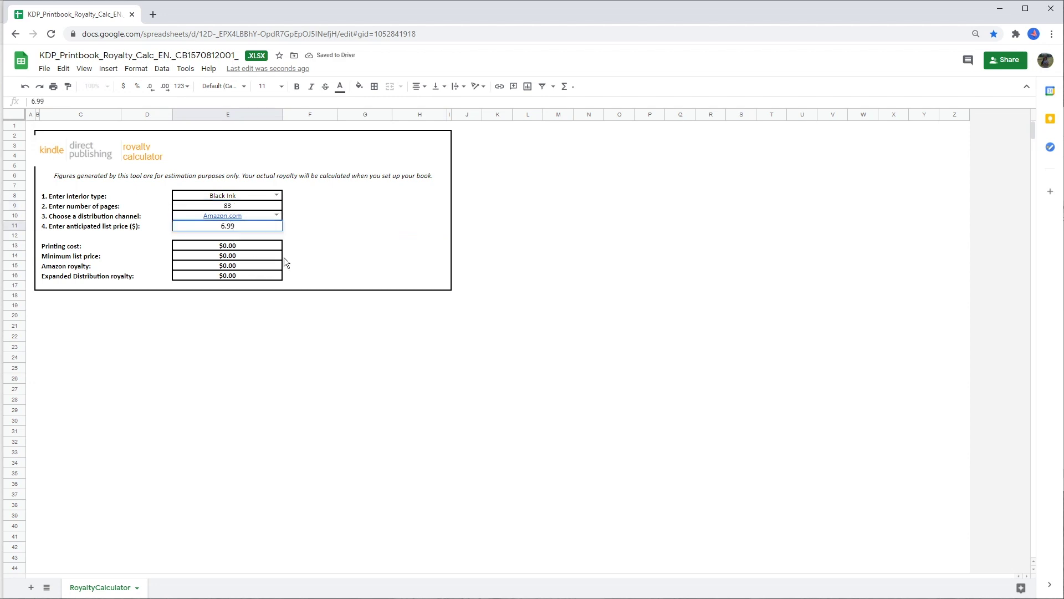
left_click(376, 259)
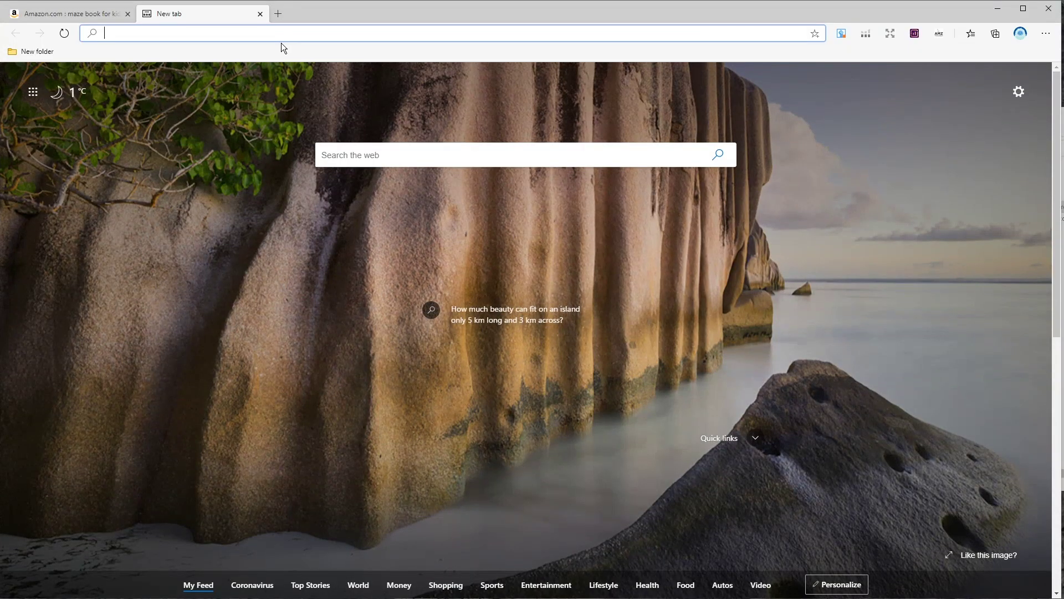
Step: Open TCK Publishing's Amazon Book Sales Calculator and calculate the sales for BSR rank 891 with the book type Book
type("tck")
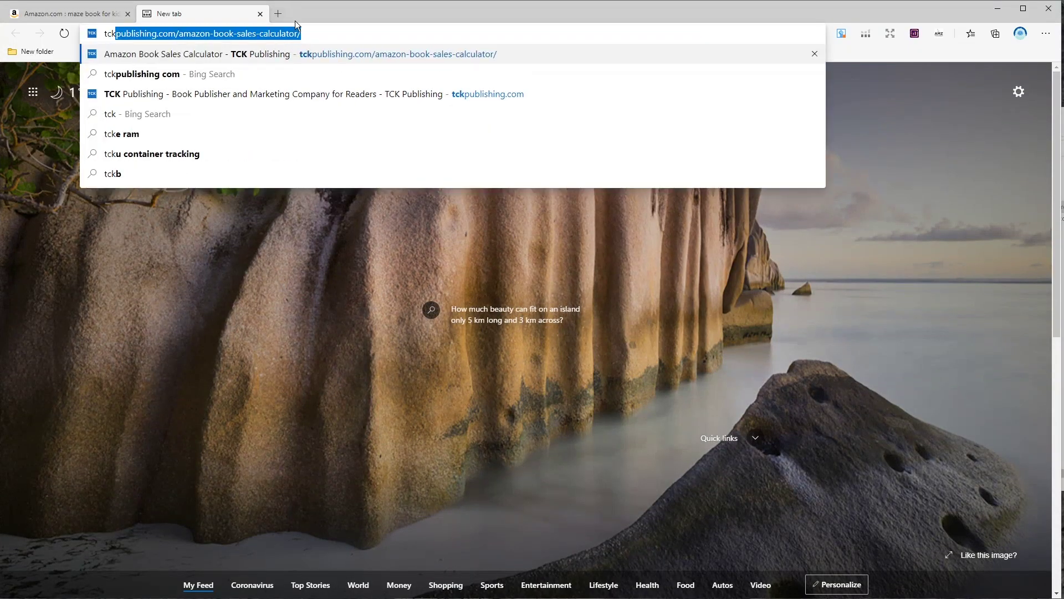
left_click(295, 59)
scroll(499, 277, "down", 5)
left_click(527, 211)
type("891")
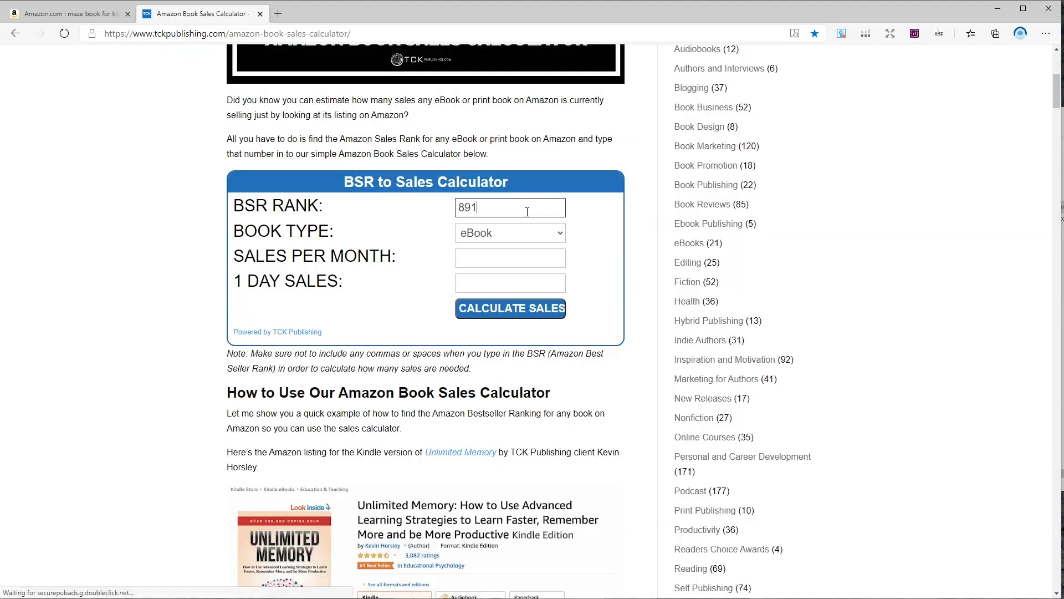
left_click(543, 235)
left_click(506, 266)
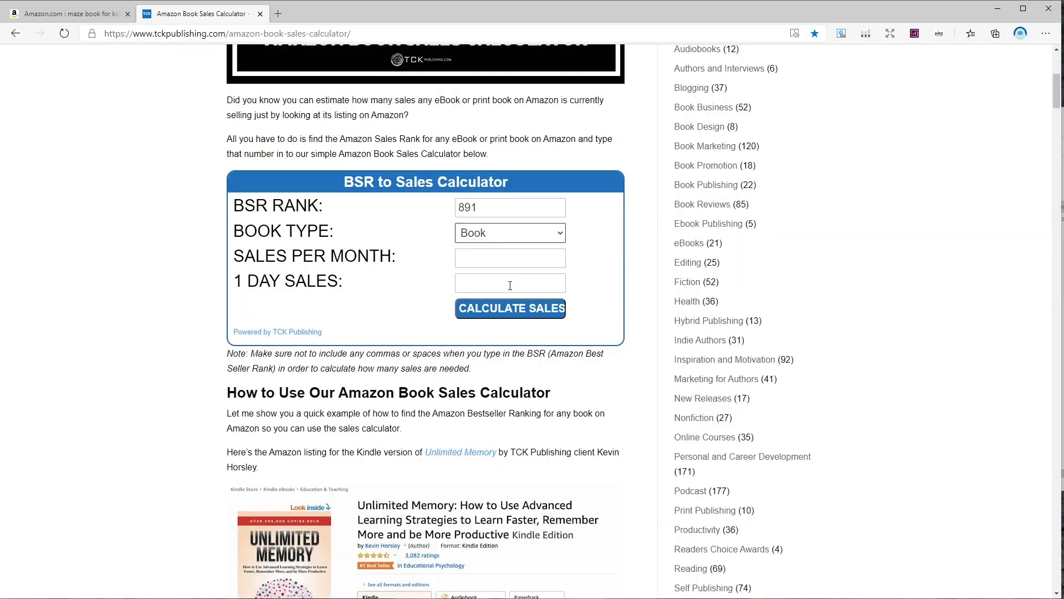
left_click(513, 310)
Step: Open Windows Calculator, multiply 2384 by 2.05 for the monthly royalties, and minimize it
left_click(491, 259)
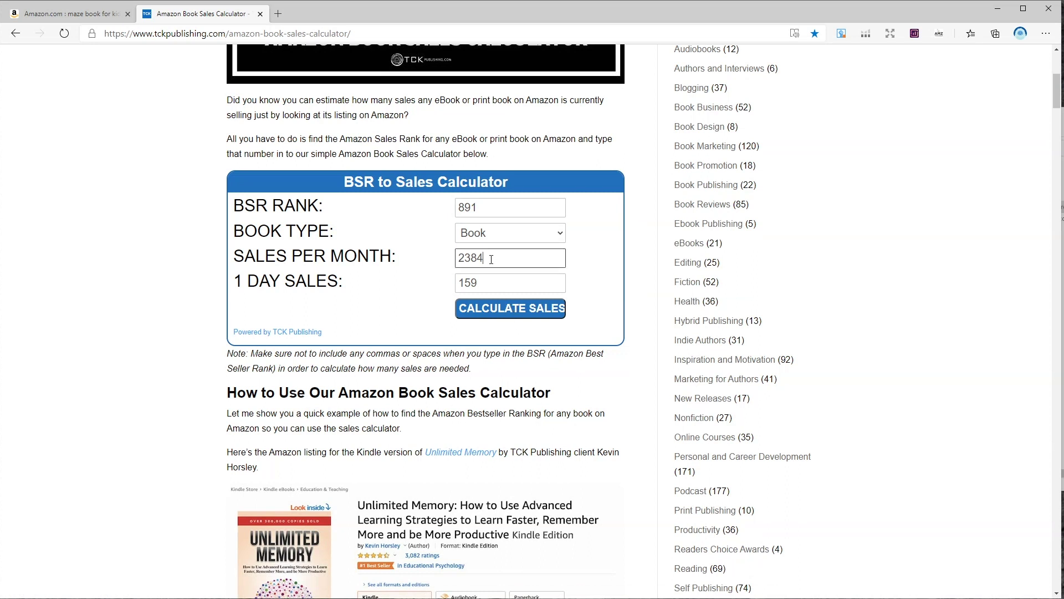
key("XF86Calculator")
type("2384 × ")
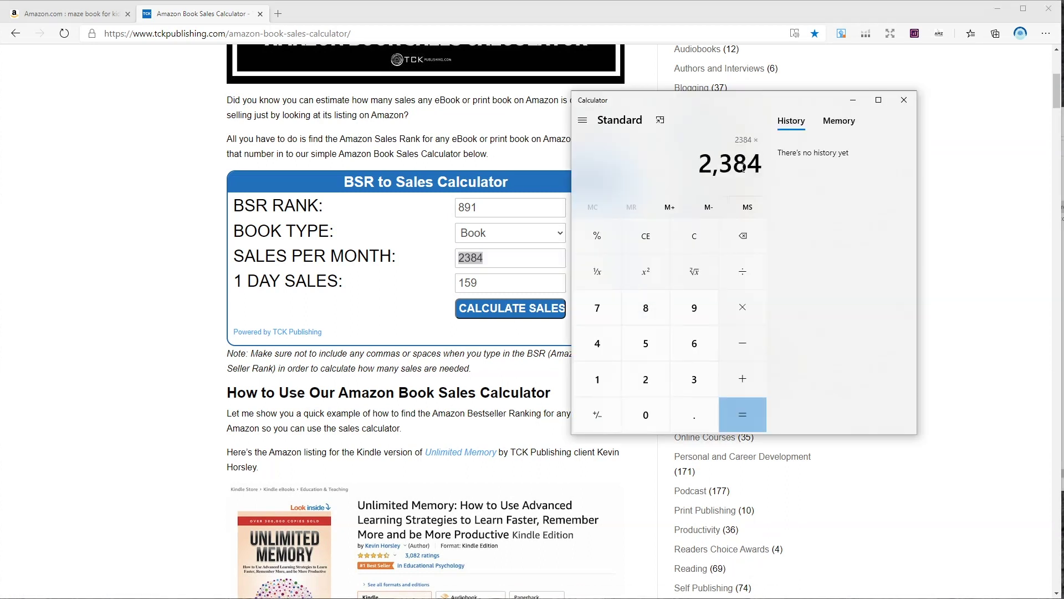
type("2.05")
key("Return")
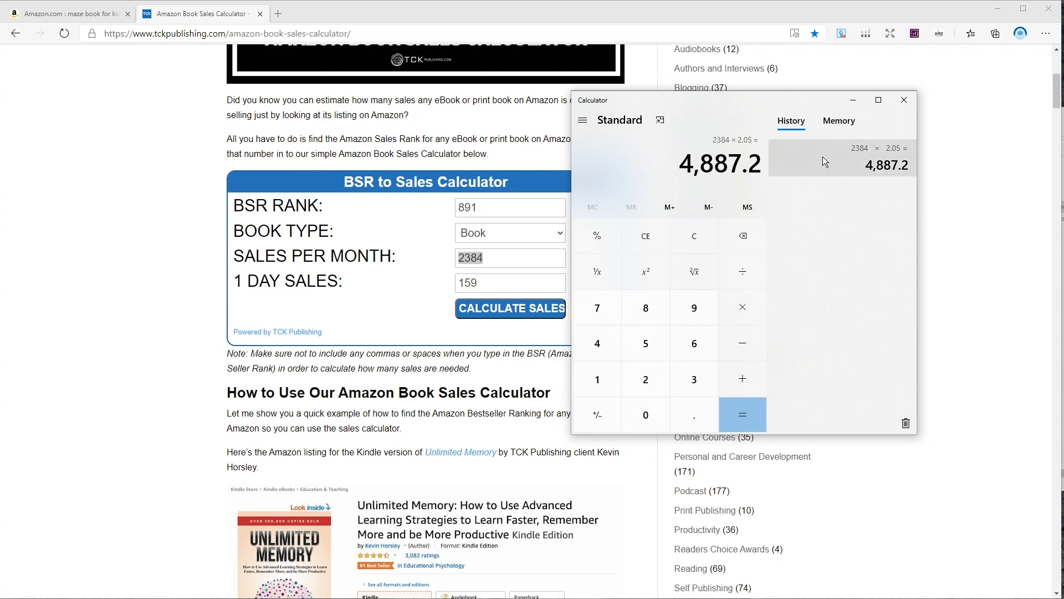
left_click(856, 102)
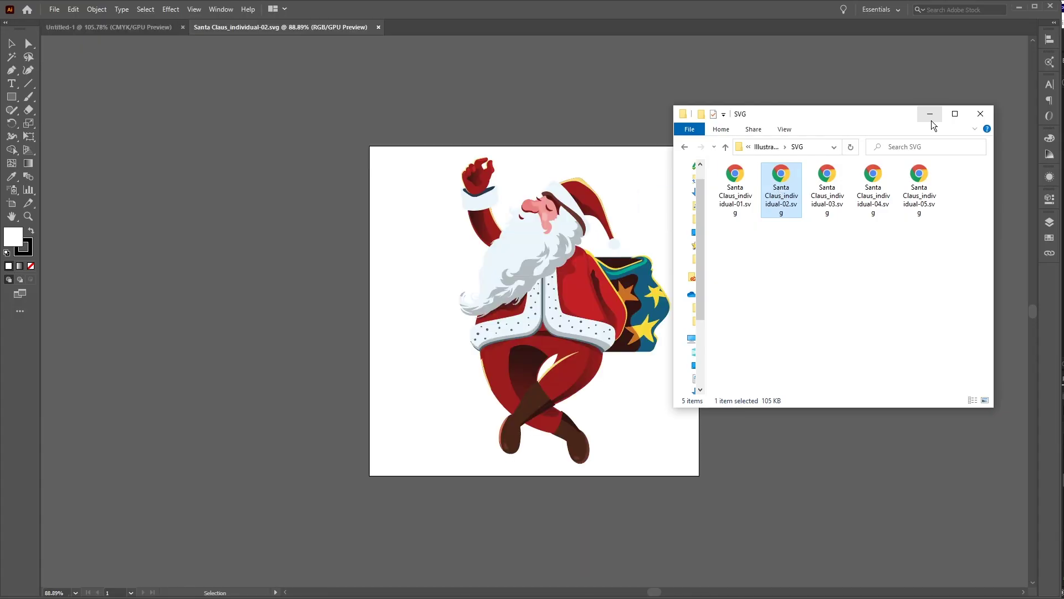
Step: Switch to Illustrator and apply the default white fill and black stroke to the whole Santa Claus artwork
left_click(928, 112)
left_click(647, 406)
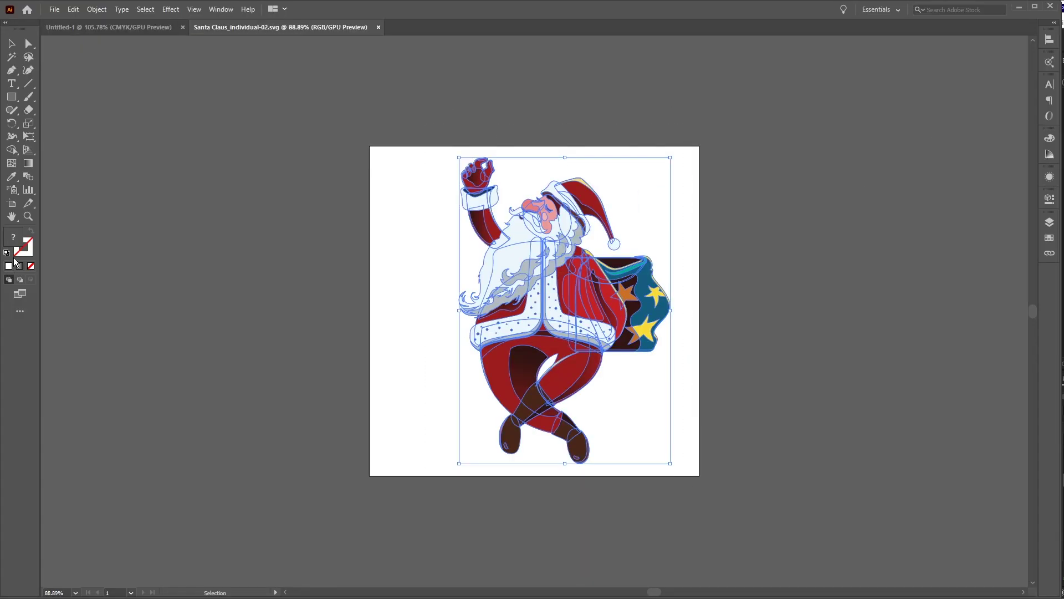
left_click(7, 253)
left_click(292, 266)
Step: Bring the complete Santa Claus artwork into the Untitled-1 document and scale it to about 3.17 by 4.61 in
mouse_move(430, 146)
left_mouse_down()
mouse_move(632, 388)
mouse_move(698, 492)
left_mouse_up()
left_click_drag(590, 319, 537, 286)
left_click_drag(537, 285, 589, 322)
left_click_drag(676, 308, 634, 304)
Step: Centre the Santa Claus group horizontally and vertically on the artboard, and deselect it
left_click(1049, 198)
left_click(948, 411)
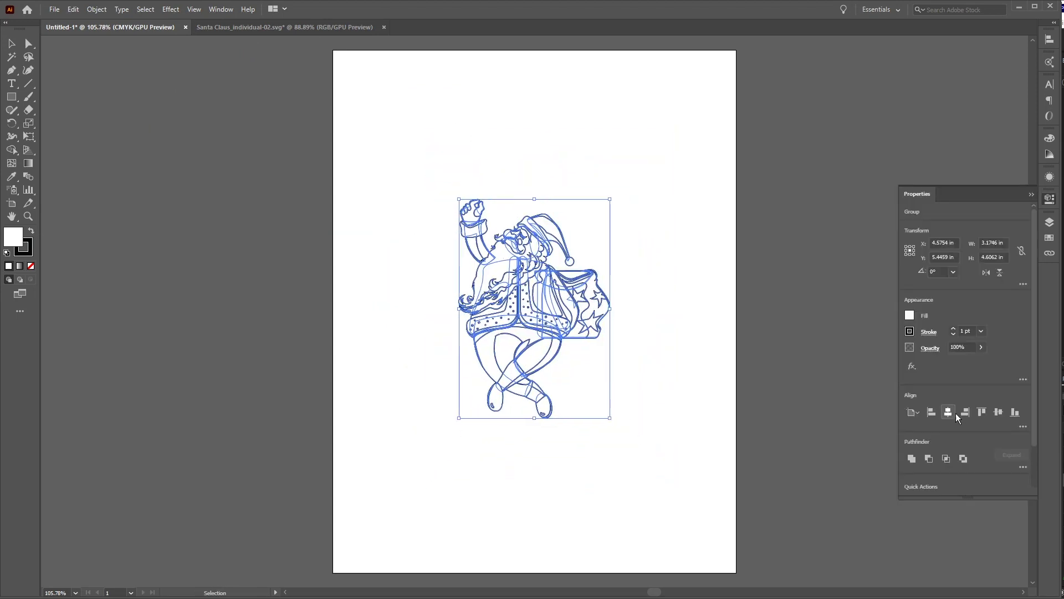
left_click(998, 412)
key("ctrl+shift+a")
Step: Hide Layer 1 and add a new layer above it
key("F7")
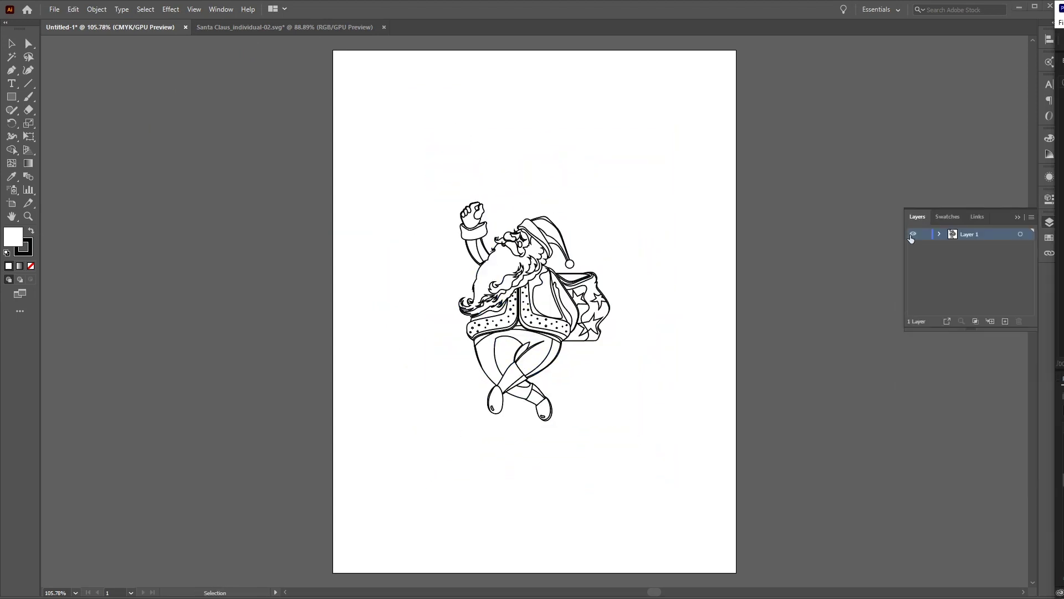
left_click(913, 233)
key("ctrl+y")
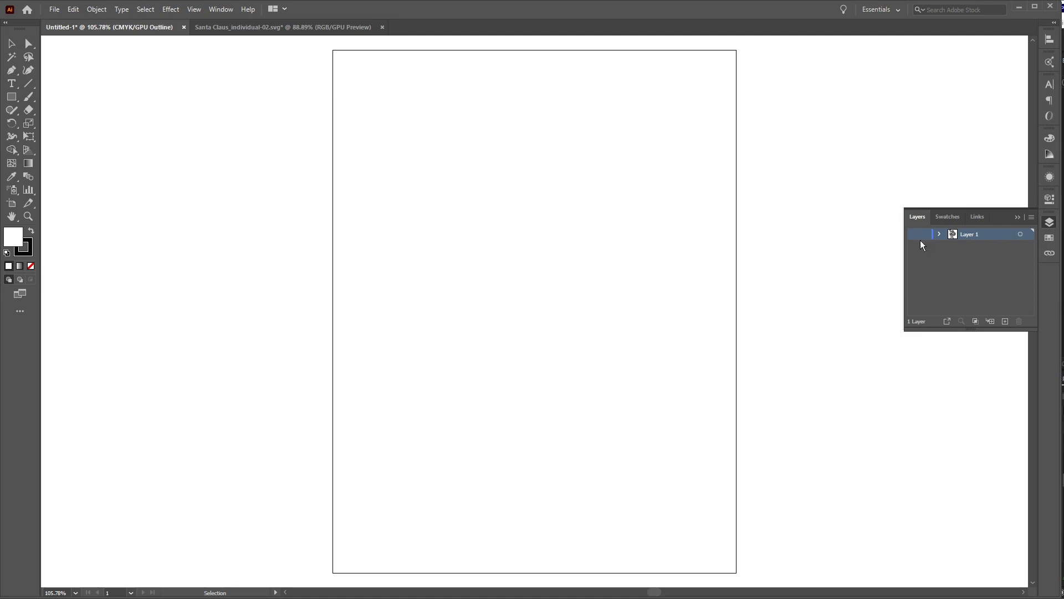
left_click(1003, 321)
key("ctrl+y")
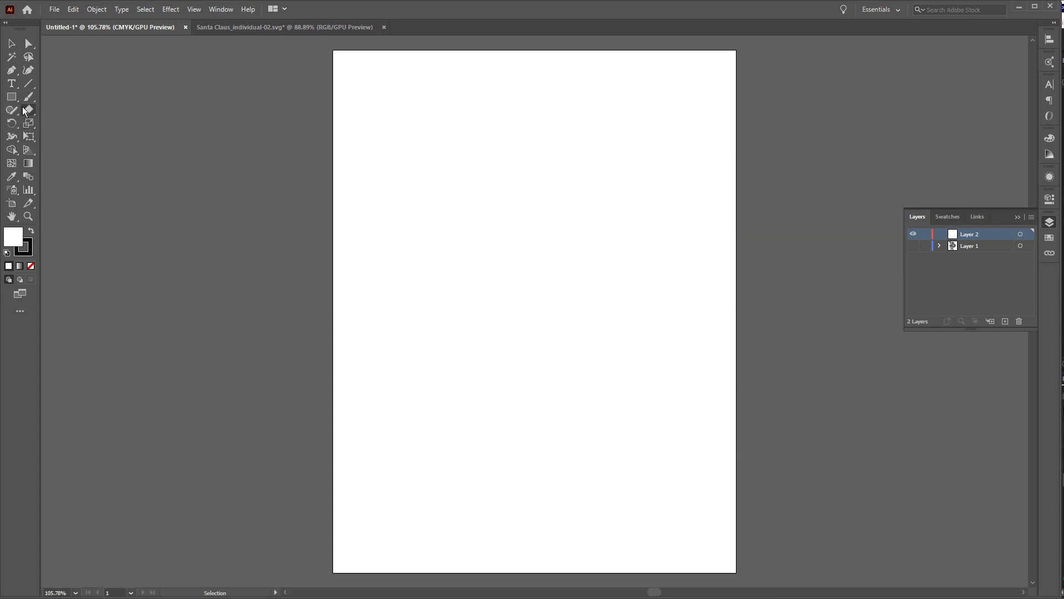
Step: Create a rectangular grid with 20 horizontal and 20 vertical dividers on the new layer, keeping the default size
left_click(28, 83)
left_click(89, 124)
left_click(409, 182)
key("Tab")
key("Tab")
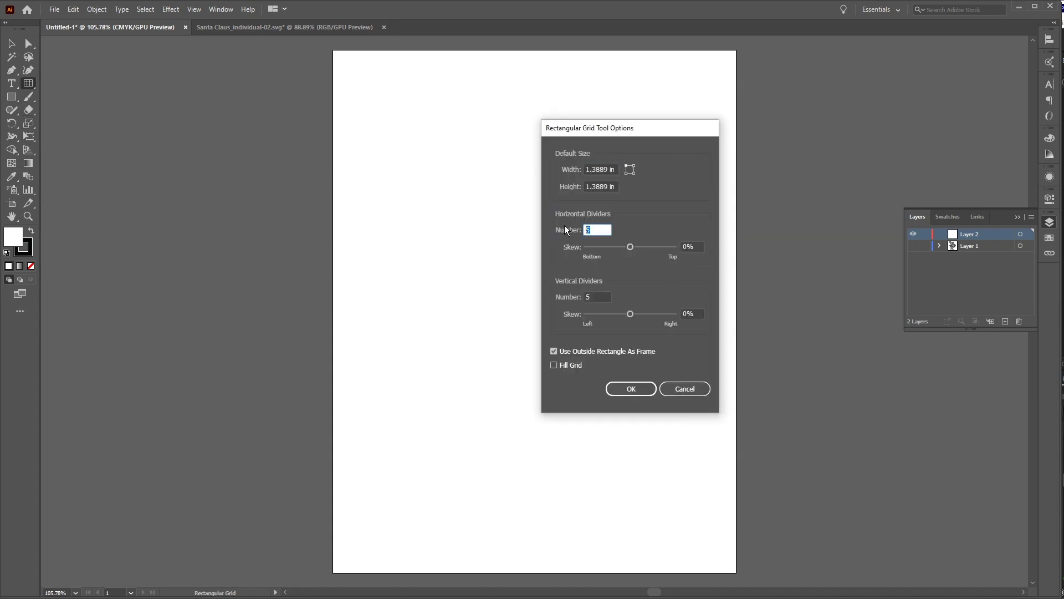
type("20")
key("Tab")
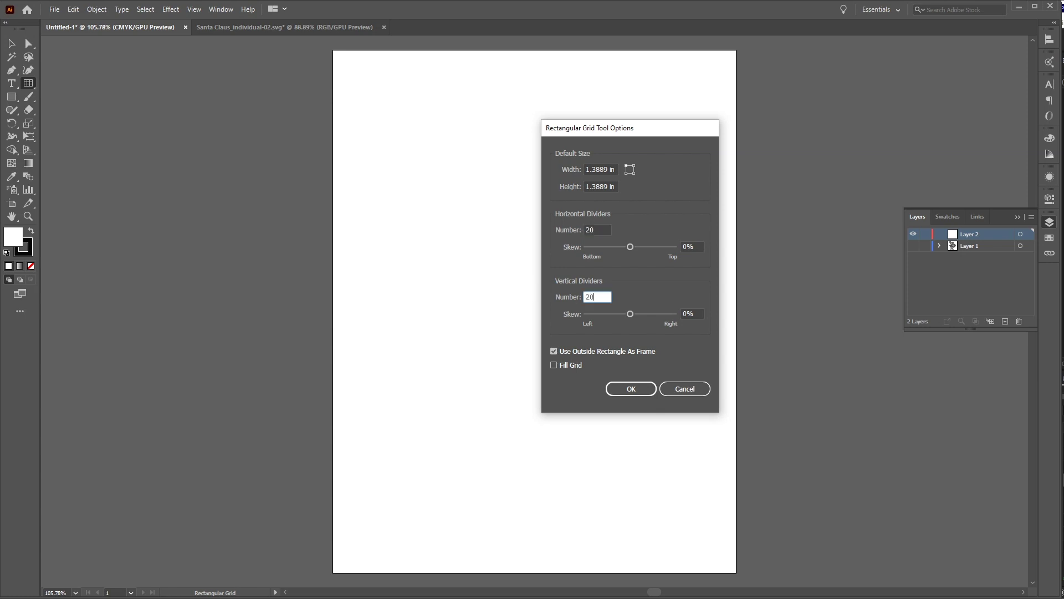
left_click(616, 388)
key("v")
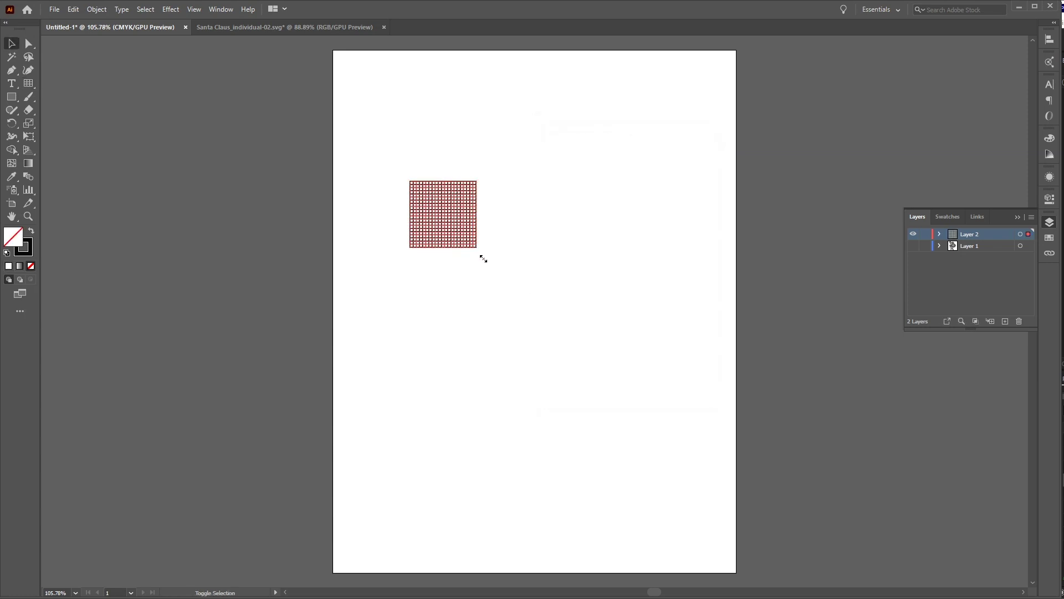
Step: Enlarge the grid proportionally to about 6.34 in square and centre it on the artboard
left_click_drag(478, 251, 607, 367)
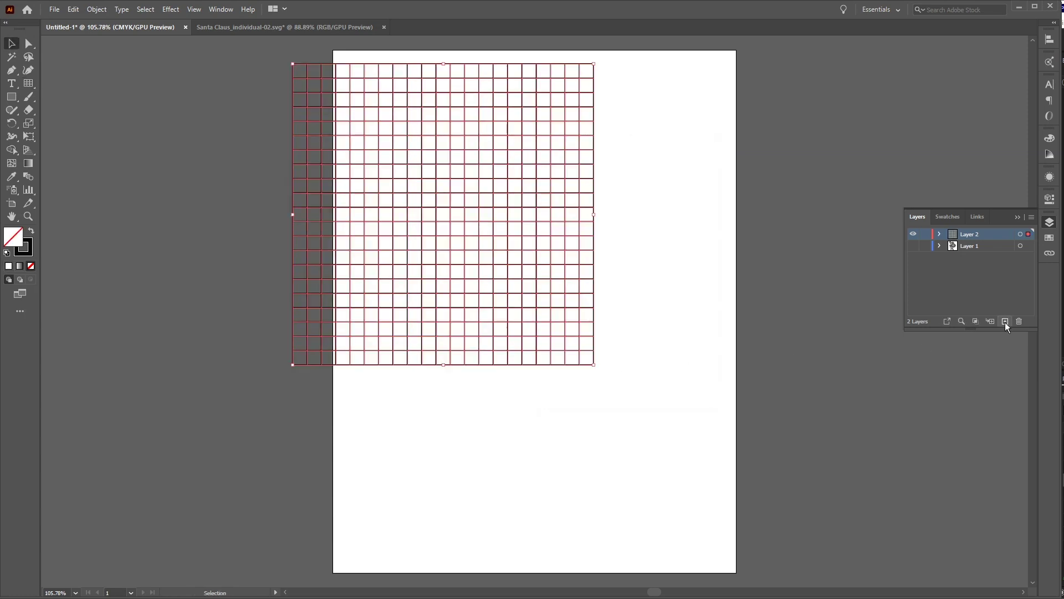
left_click(1049, 199)
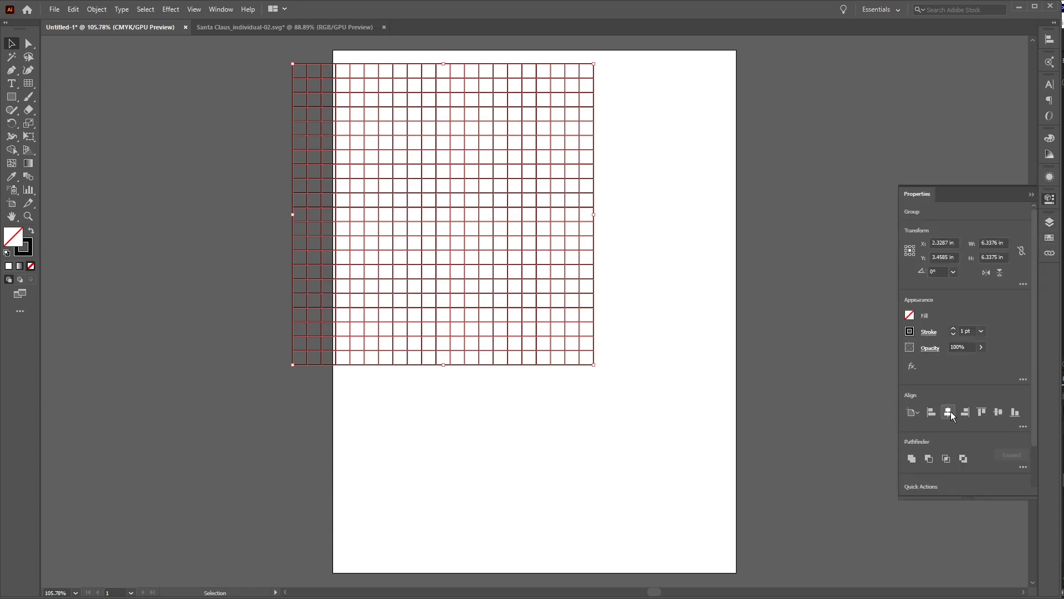
left_click(948, 412)
left_click(998, 412)
Step: Set the grid's stroke to 3 pt and scale it from its centre to about 7.89 in square
left_click(953, 329)
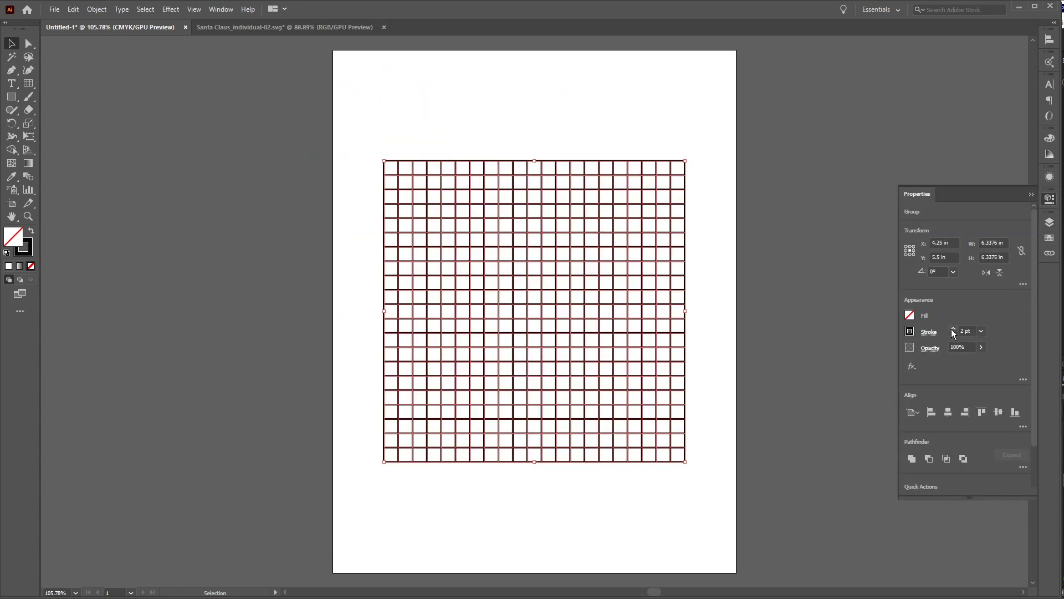
left_click(954, 329)
left_click_drag(685, 310, 723, 321)
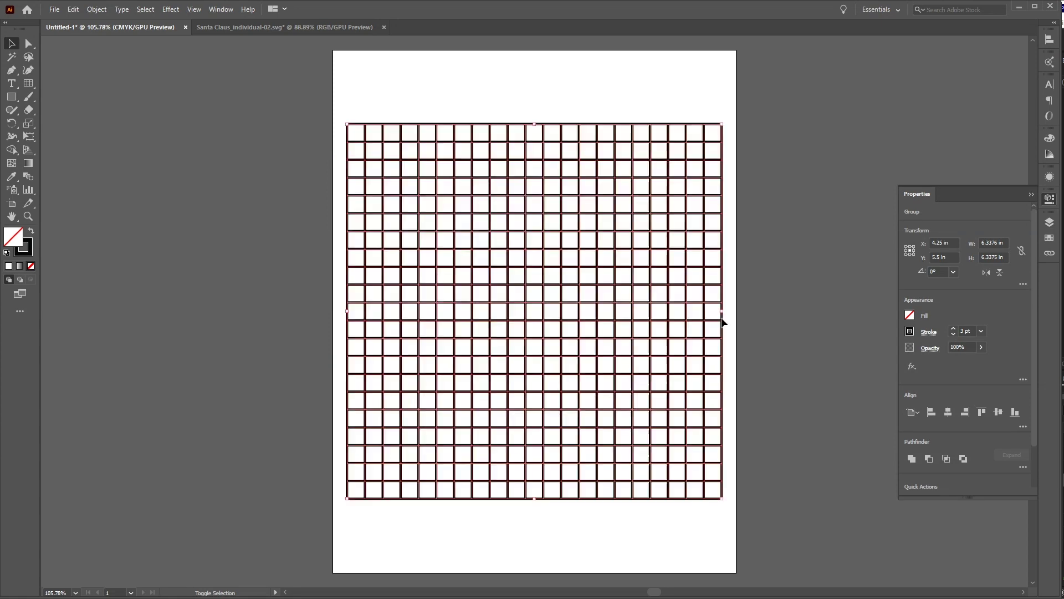
Step: Fill the grid with the orange swatch C=0 M=35 Y=85 K=0
left_click(909, 316)
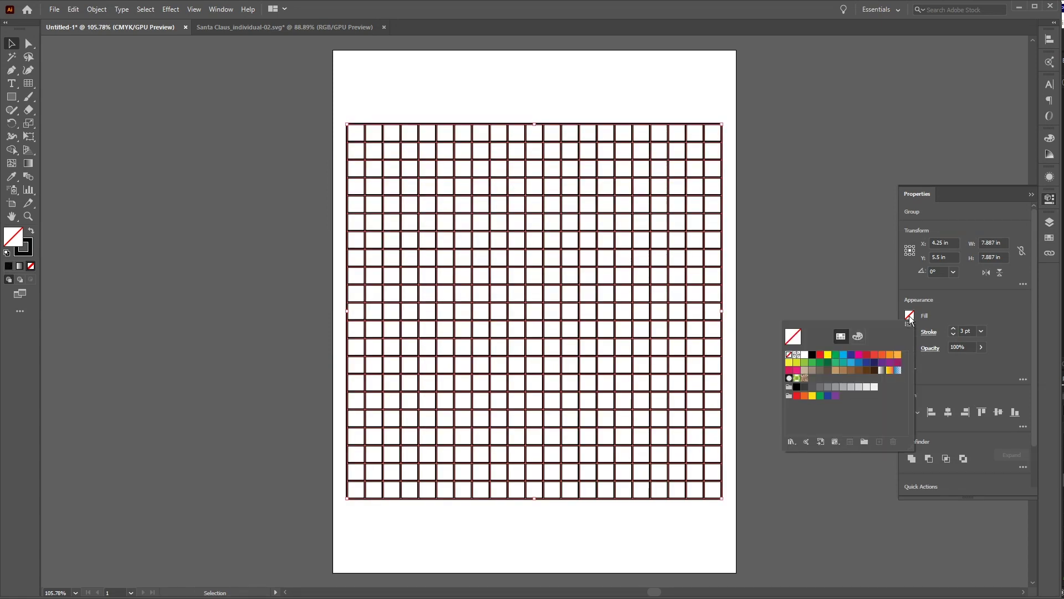
left_click(897, 354)
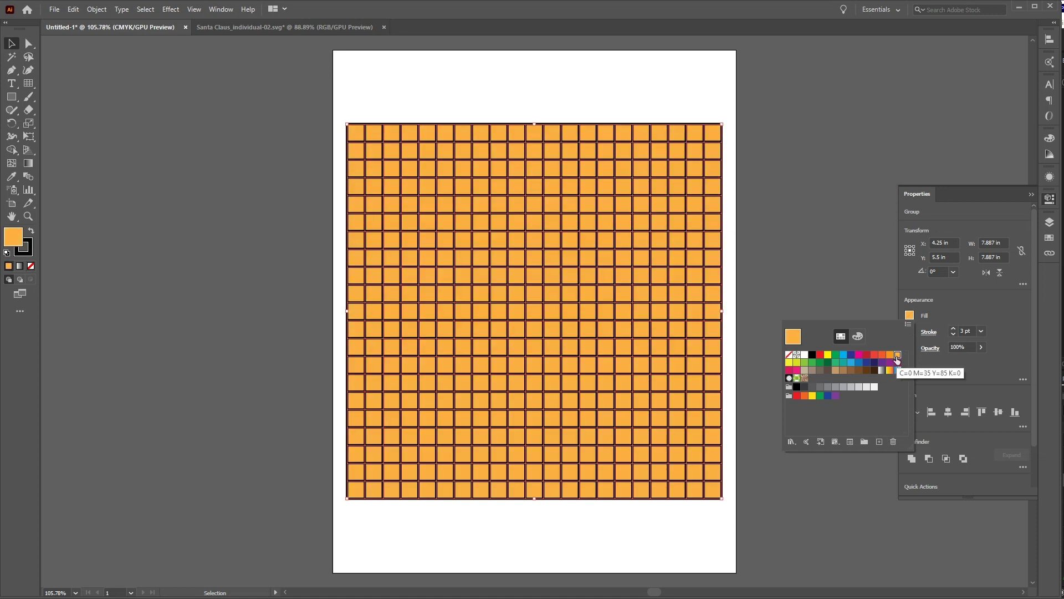
left_click(938, 320)
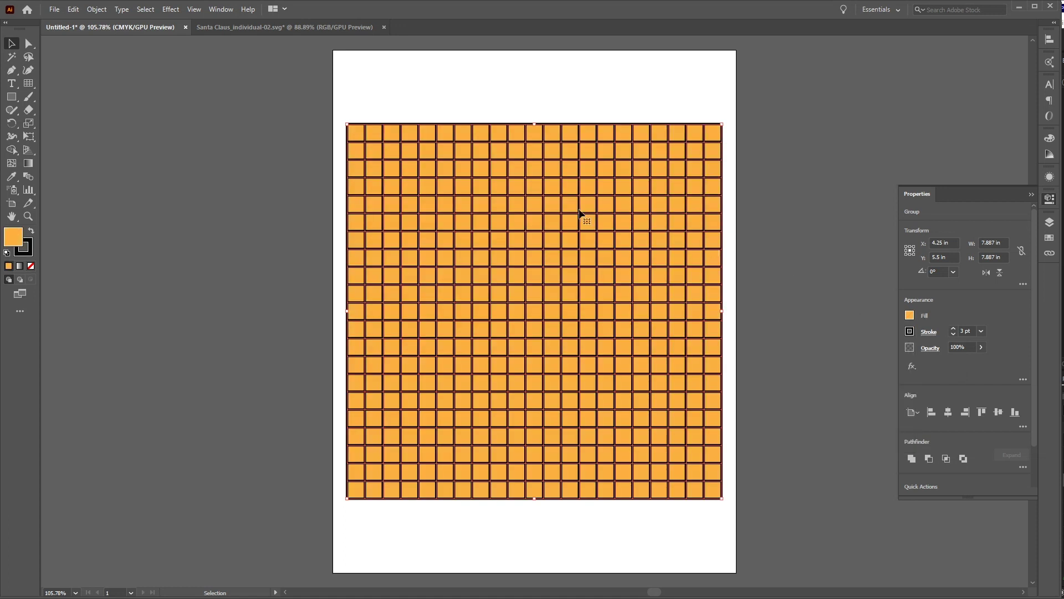
Step: Expand the grid's fill and stroke into separate shapes
left_click(97, 9)
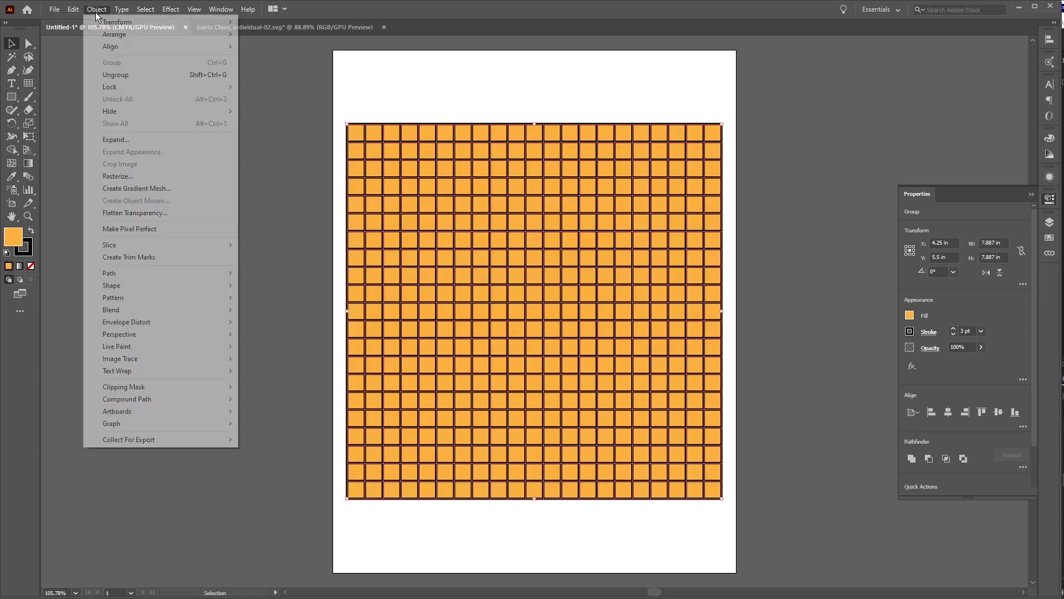
left_click(214, 146)
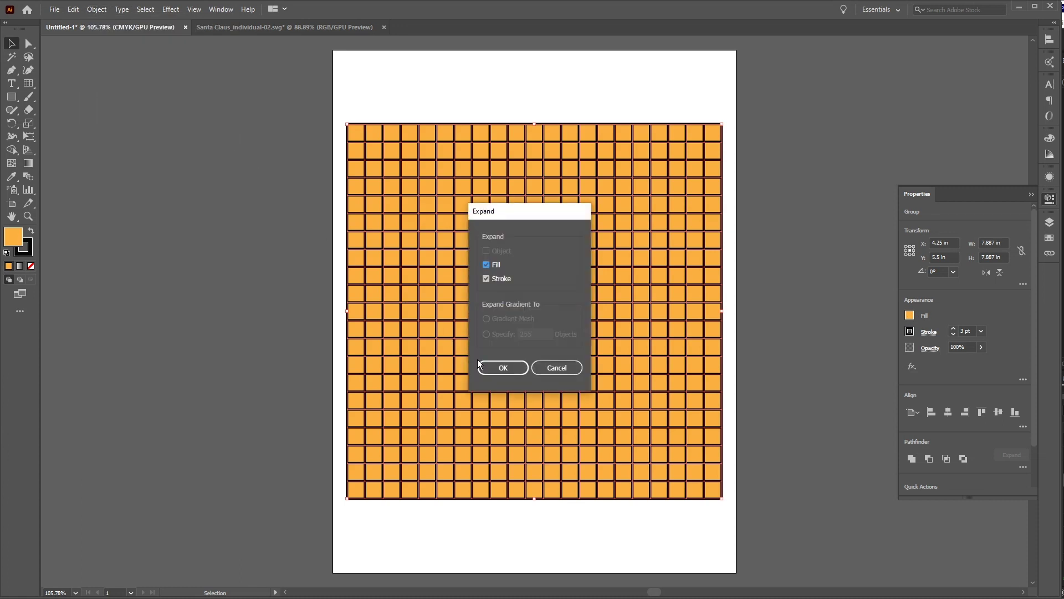
left_click(502, 368)
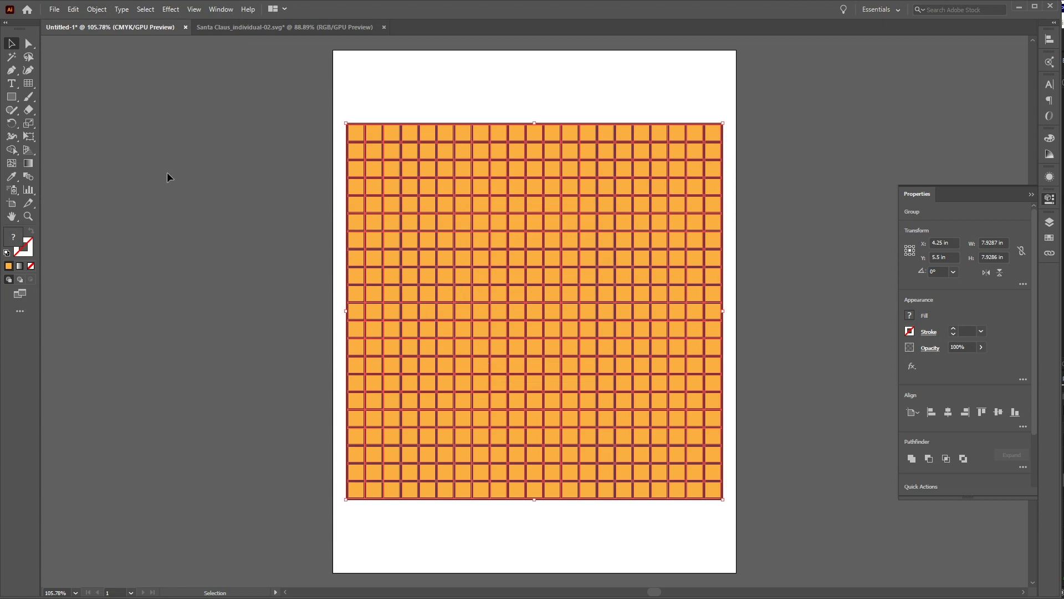
Step: Move the grid's layer below Layer 1 and show Layer 1 again
left_click(1052, 226)
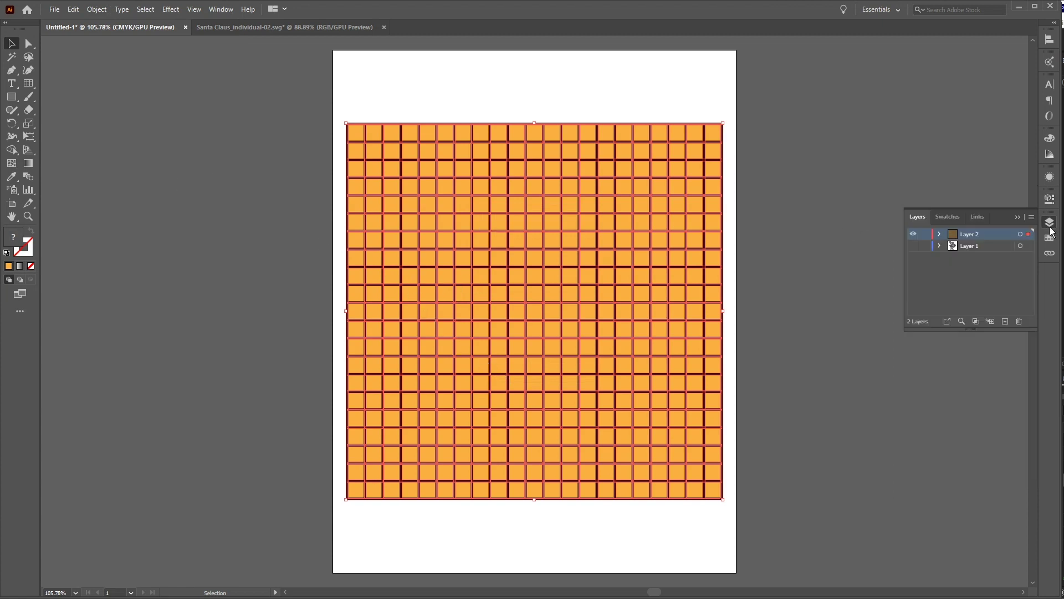
left_click_drag(971, 234, 981, 263)
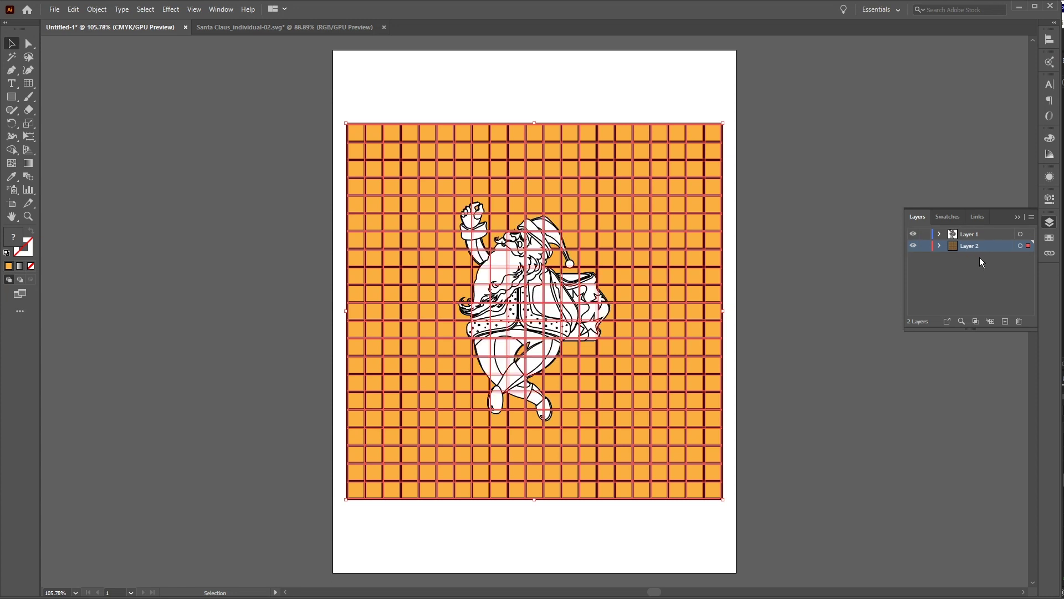
Step: On a new top layer, draw a stepped Pen solution path from the grid's upper-left edge, around Santa's right side, out the bottom edge
key("ctrl+l")
left_click(344, 138)
key("p")
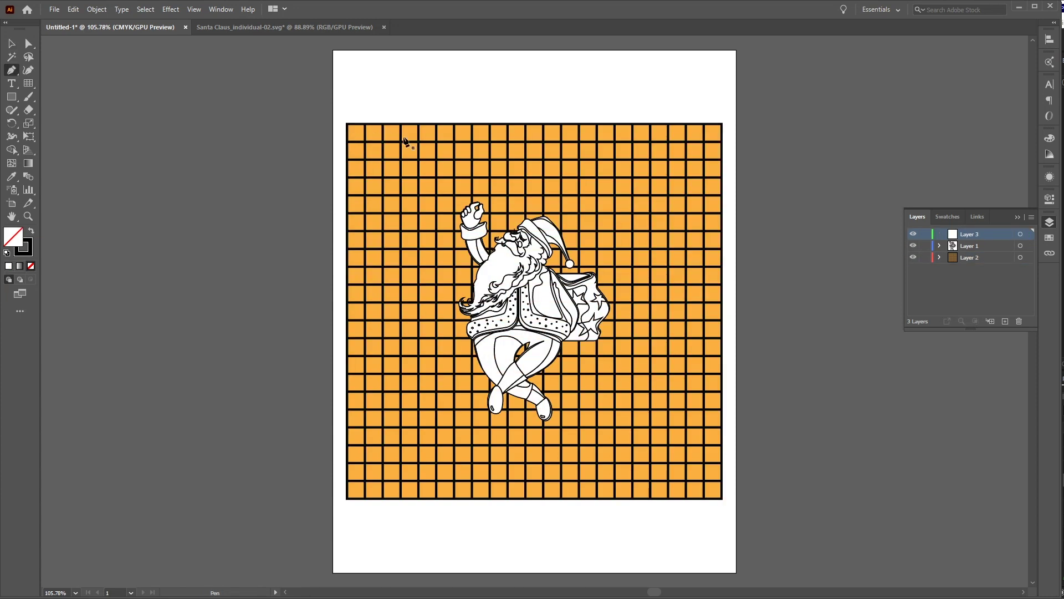
left_click(338, 133)
left_click(443, 133)
left_click(444, 185)
left_click(480, 185)
left_click(481, 165)
left_click(551, 165)
left_click(551, 204)
left_click(655, 204)
left_click(655, 259)
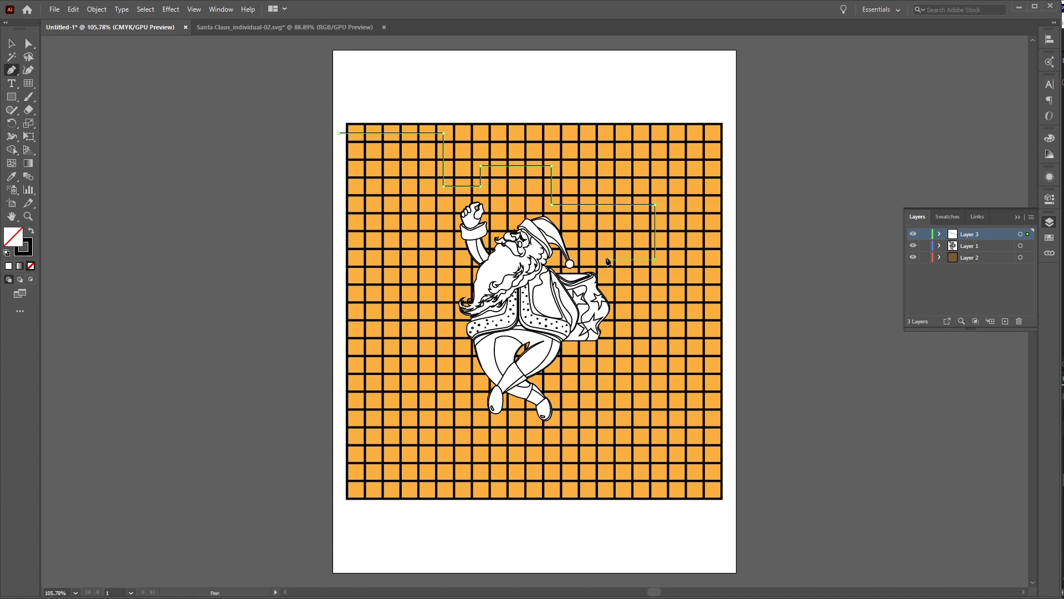
left_click(605, 259)
left_click(605, 276)
left_click(678, 276)
left_click(677, 367)
left_click(693, 368)
left_click(693, 419)
left_click(625, 420)
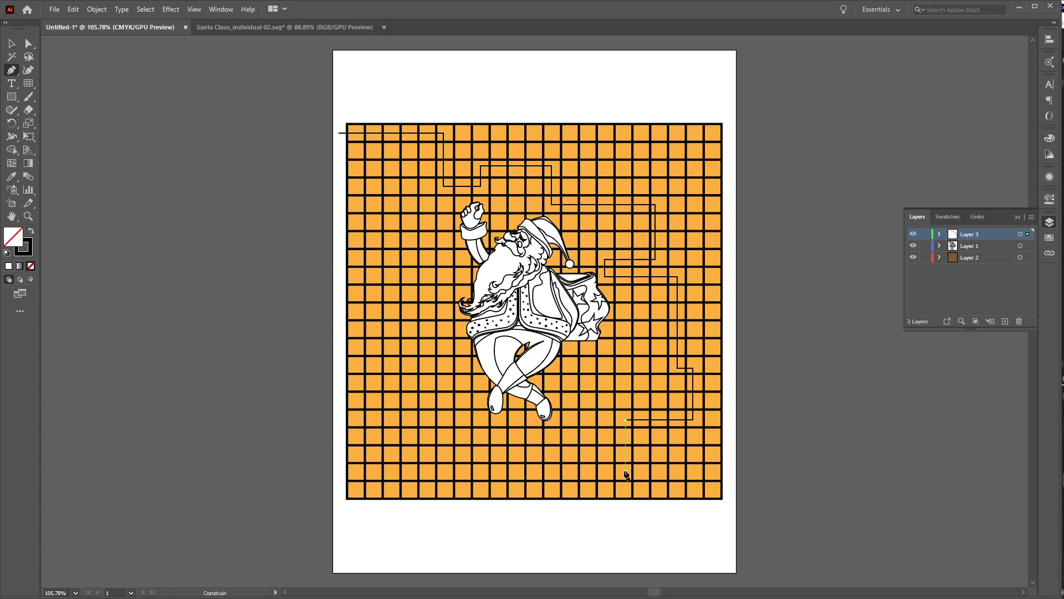
left_click(625, 470)
left_click(516, 470)
left_click(516, 510)
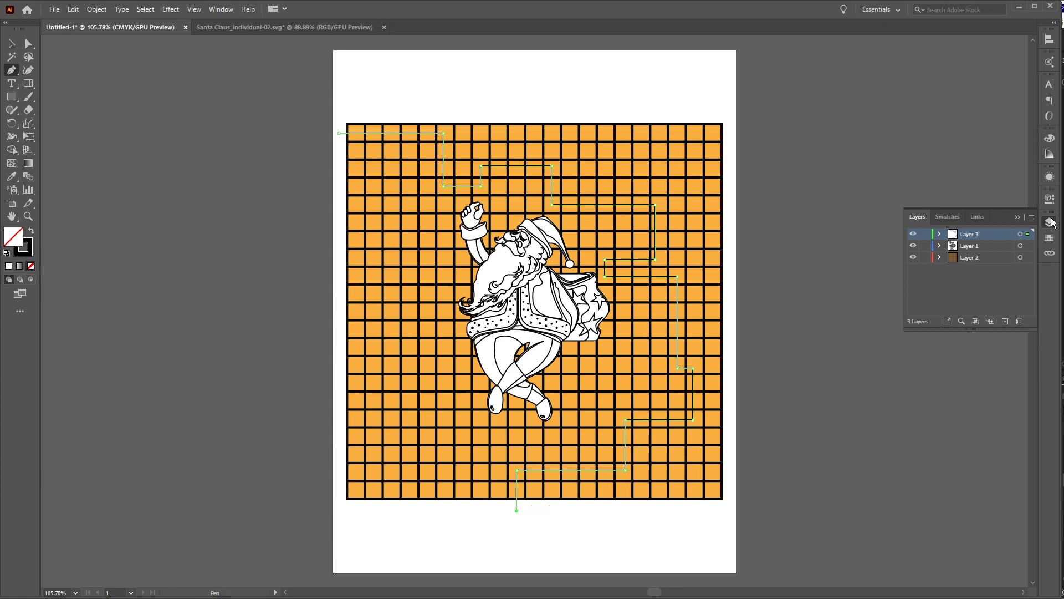
Step: Set the solution path's stroke weight to 7 pt and lock Layer 3
left_click(1049, 198)
left_click(953, 328)
left_click(953, 328)
left_click(954, 328)
left_click(953, 328)
left_click(953, 328)
left_click(953, 328)
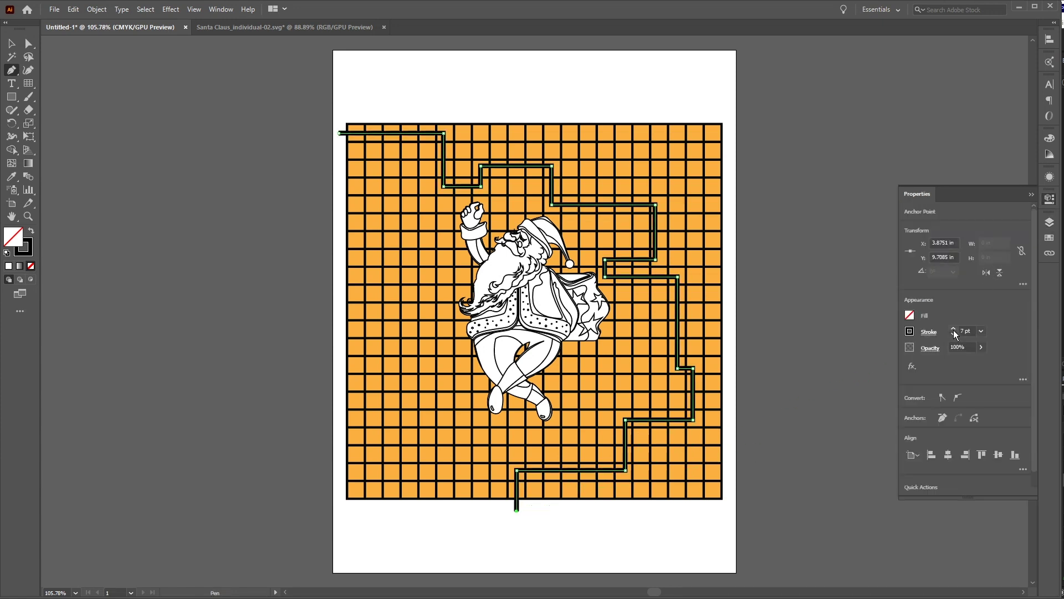
left_click(1049, 222)
left_click(925, 233)
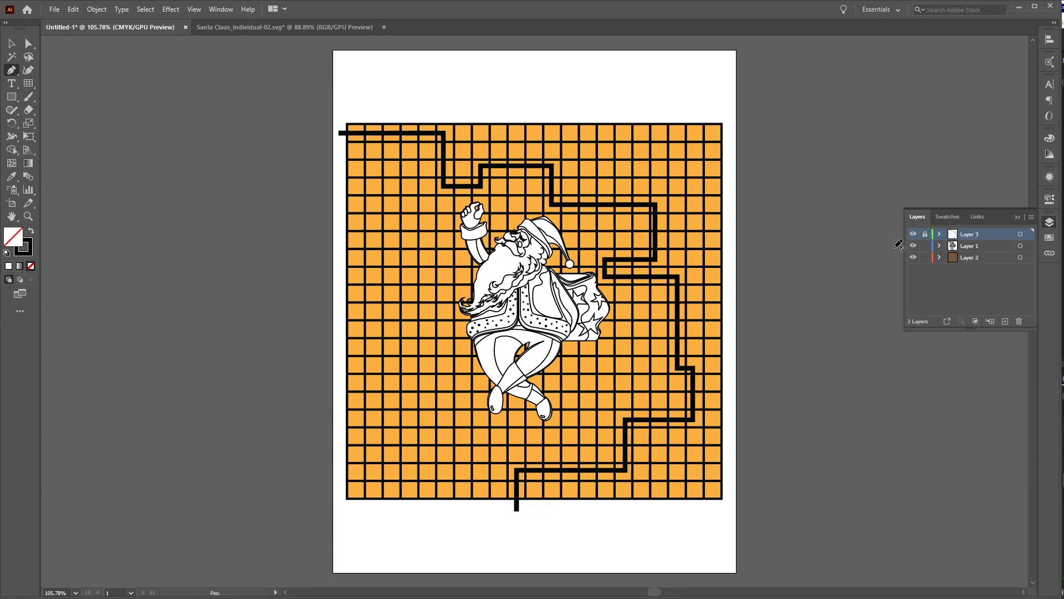
Step: Select the grid on Layer 2 and erase all cells along the solution path with the Shape Builder
left_click(985, 258)
key("v")
left_click(663, 194)
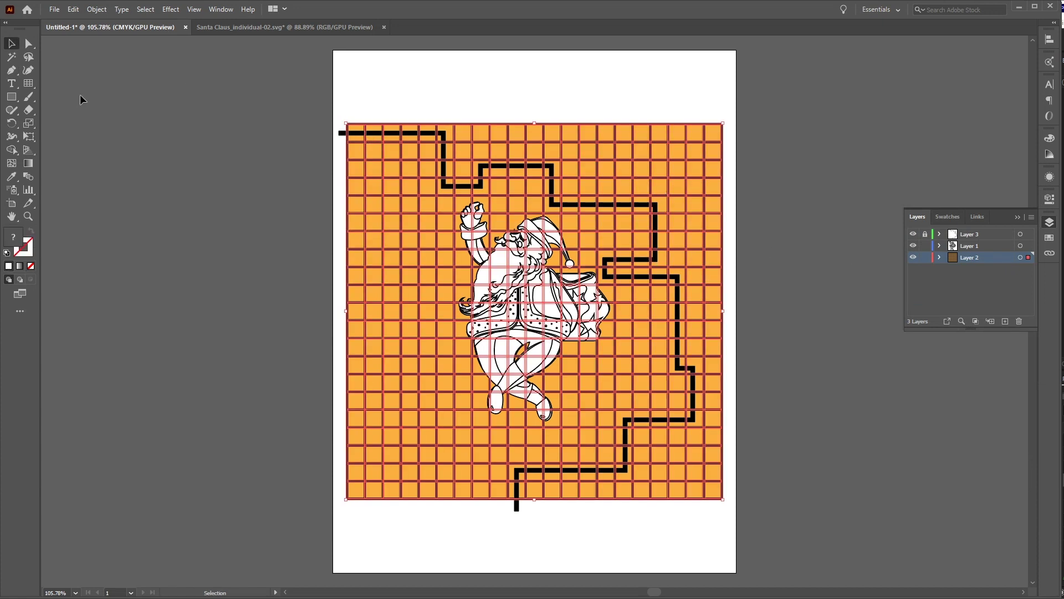
left_click(11, 150)
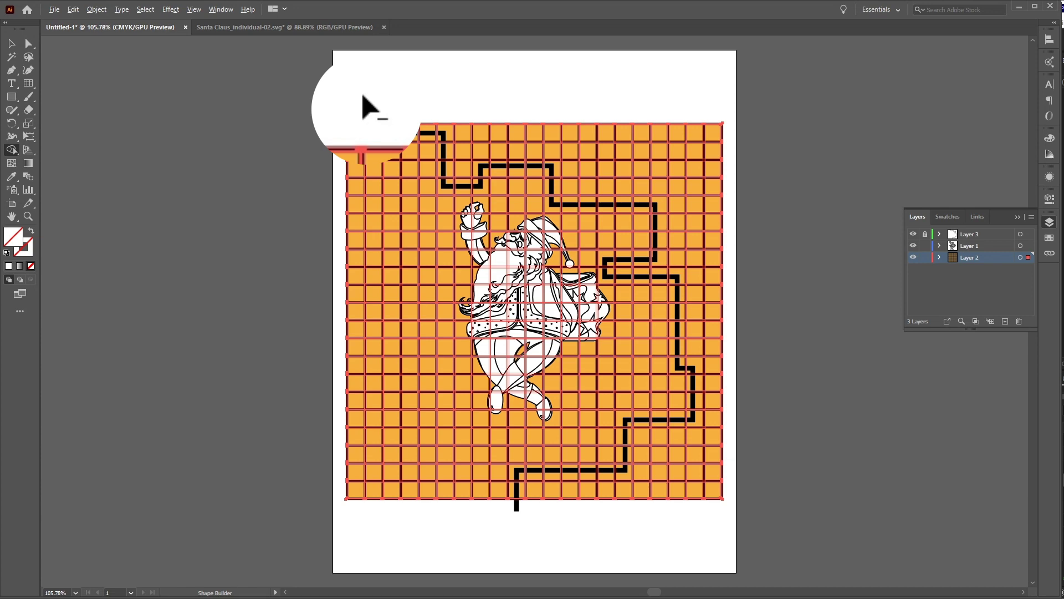
mouse_move(347, 131)
left_mouse_down()
mouse_move(451, 166)
mouse_move(529, 169)
mouse_move(662, 217)
mouse_move(607, 266)
mouse_move(673, 280)
mouse_move(679, 327)
mouse_move(624, 404)
mouse_move(529, 478)
left_mouse_up()
Step: Erase dead-end corridors with the Shape Builder in the grid's upper-left area and around Santa's raised hand and hat
scroll(673, 280, "down", 2)
mouse_move(408, 169)
left_mouse_down()
mouse_move(434, 211)
mouse_move(408, 185)
mouse_move(422, 218)
mouse_move(442, 211)
mouse_move(510, 237)
left_mouse_up()
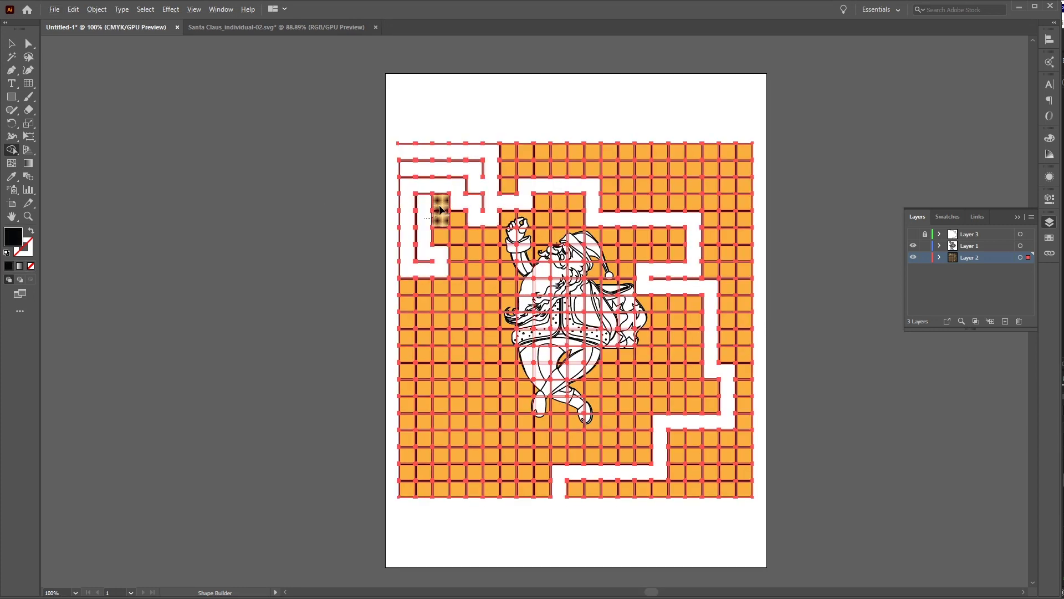
scroll(536, 254, "down", 3)
mouse_move(592, 152)
left_mouse_down()
mouse_move(574, 137)
mouse_move(526, 153)
left_mouse_up()
left_click_drag(577, 152, 511, 170)
mouse_move(691, 171)
left_mouse_down()
mouse_move(582, 168)
mouse_move(608, 177)
left_mouse_up()
scroll(582, 169, "down", 2)
scroll(607, 174, "down", 3)
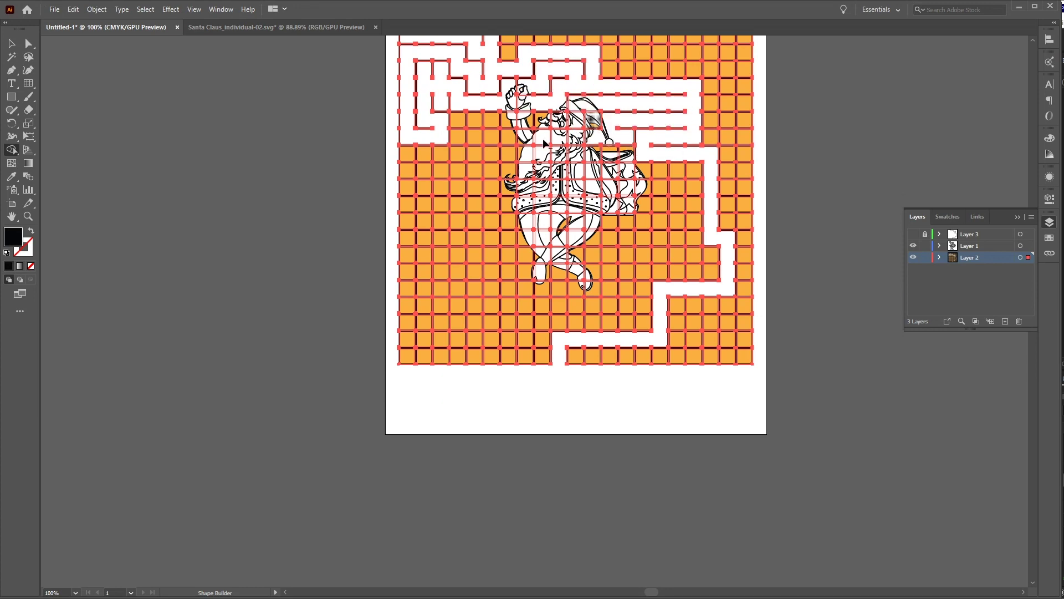
Step: Carve further dead-end corridors across the grid's top edge and into its upper-right corner
scroll(587, 161, "up", 9)
mouse_move(493, 138)
left_mouse_down()
mouse_move(615, 137)
mouse_move(609, 179)
left_mouse_up()
left_click_drag(528, 196, 530, 195)
left_click_drag(696, 150, 742, 144)
left_click_drag(685, 188, 713, 255)
Step: Erase corridors along the grid's right edge and a winding branch from beside Santa down to the lower-left edge
scroll(745, 95, "down", 3)
mouse_move(745, 95)
left_mouse_down()
mouse_move(725, 177)
mouse_move(737, 314)
left_mouse_up()
left_click_drag(743, 327, 746, 117)
mouse_move(424, 206)
left_mouse_down()
mouse_move(460, 205)
mouse_move(475, 275)
mouse_move(458, 405)
left_mouse_up()
scroll(705, 171, "down", 2)
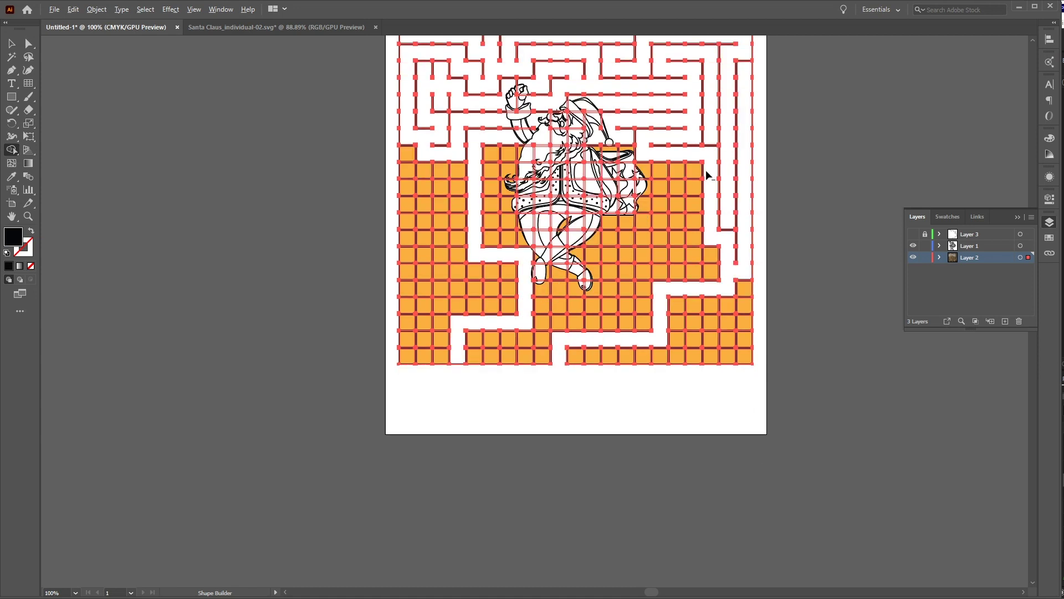
Step: Carve corridors from the right of Santa's sack down to the cells below his feet and beside the solution path
mouse_move(701, 169)
left_mouse_down()
mouse_move(605, 286)
mouse_move(543, 330)
mouse_move(555, 357)
mouse_move(475, 357)
left_mouse_up()
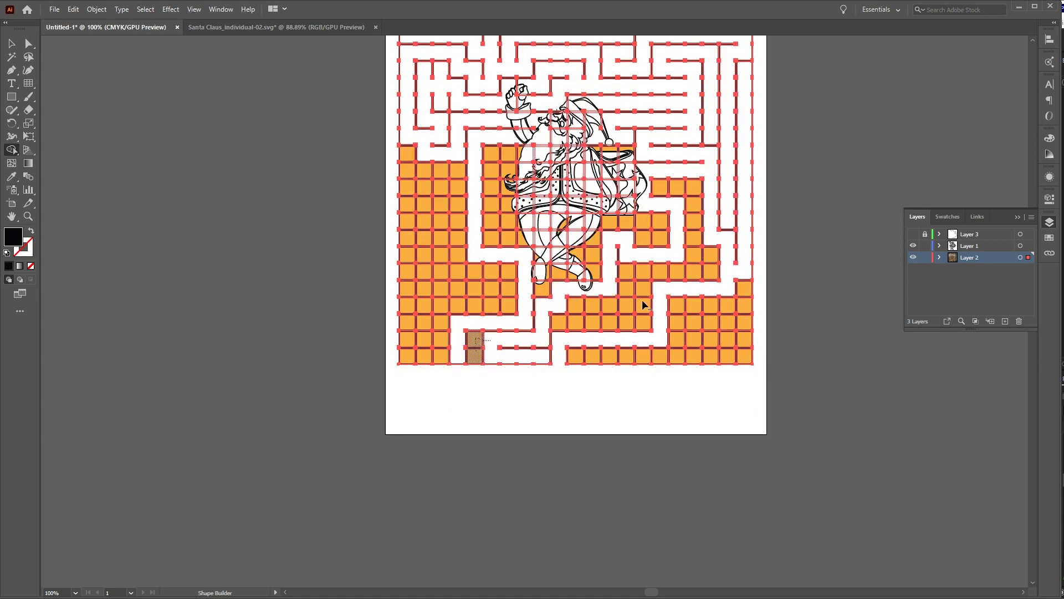
left_click_drag(654, 304, 627, 305)
left_click_drag(560, 311, 640, 319)
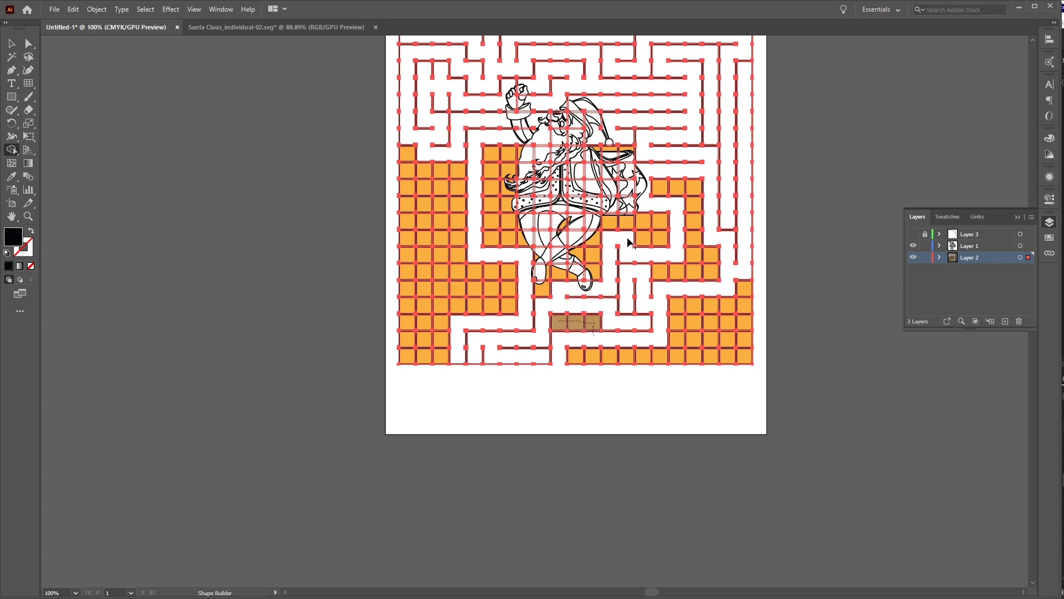
left_click_drag(628, 239, 643, 212)
mouse_move(656, 272)
left_mouse_down()
mouse_move(699, 220)
mouse_move(743, 233)
left_mouse_up()
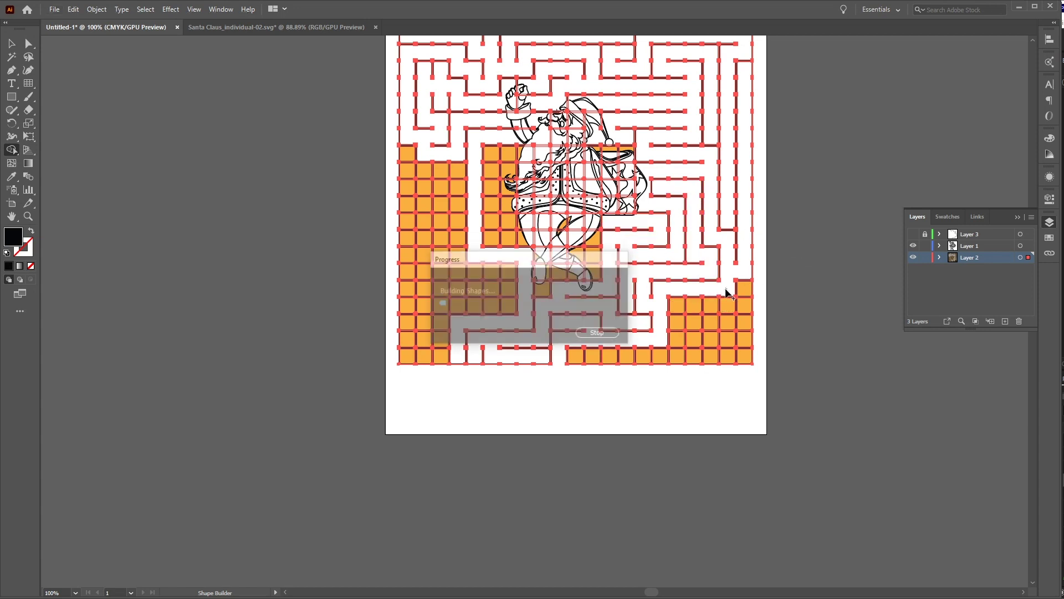
Step: Erase the remaining orange cells in the lower-right corner and along the bottom edge to form corridors
left_click(488, 288, "alt")
left_click(610, 356, "alt")
left_click(734, 333, "alt")
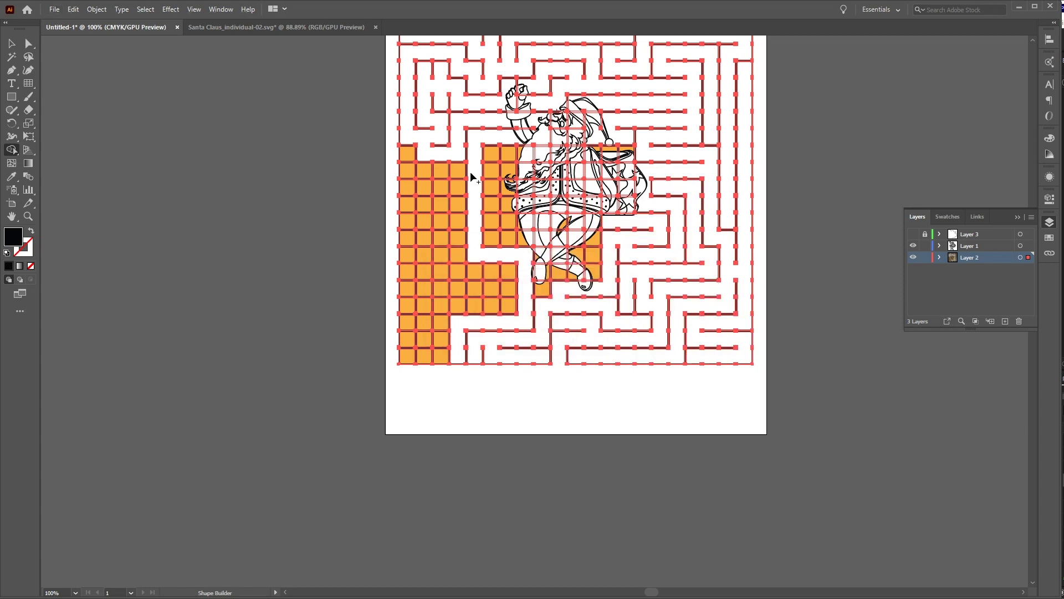
Step: Carve the block of cells along the grid's left side and lower-left corner into dead-end corridors
mouse_move(470, 173)
left_mouse_down()
mouse_move(409, 280)
mouse_move(473, 288)
left_mouse_up()
left_click(414, 192, "alt")
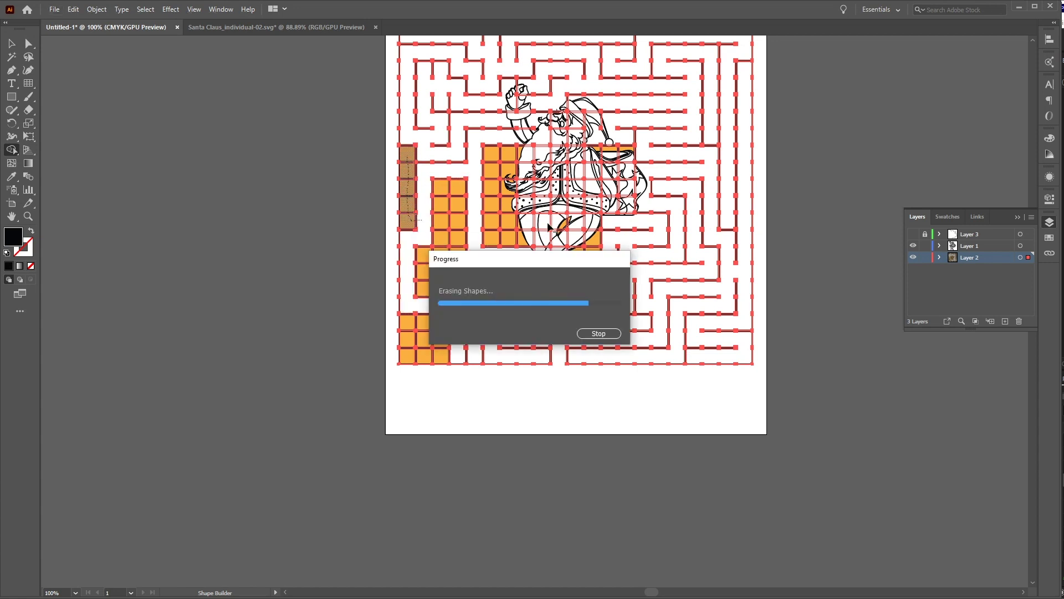
left_click(446, 224, "alt")
left_click(435, 235, "alt")
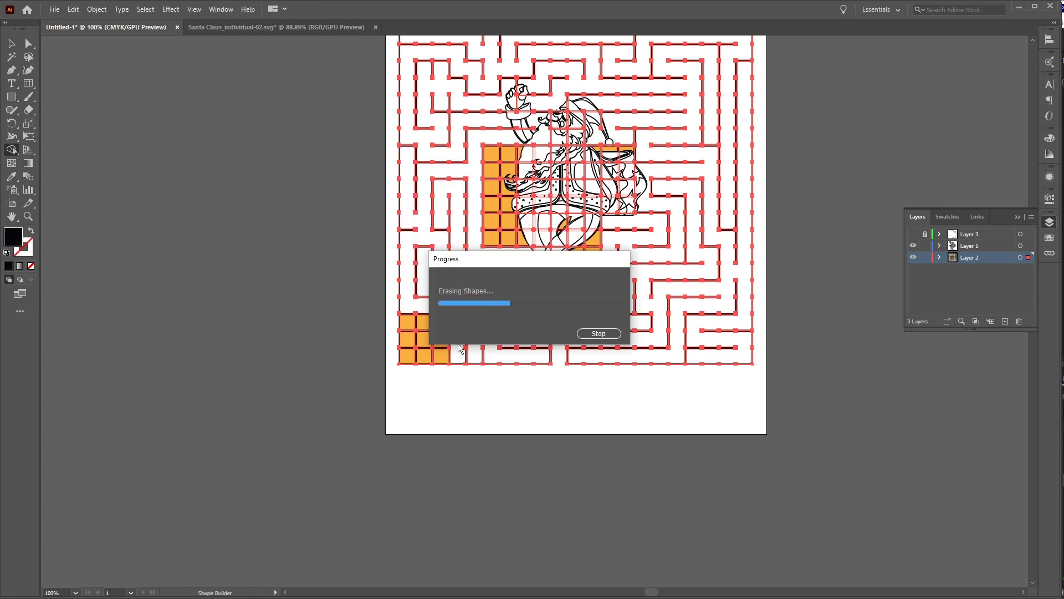
left_click(443, 357, "alt")
Step: Erase the last orange cells beside and behind the Santa figure to complete the maze
left_click(526, 221, "alt")
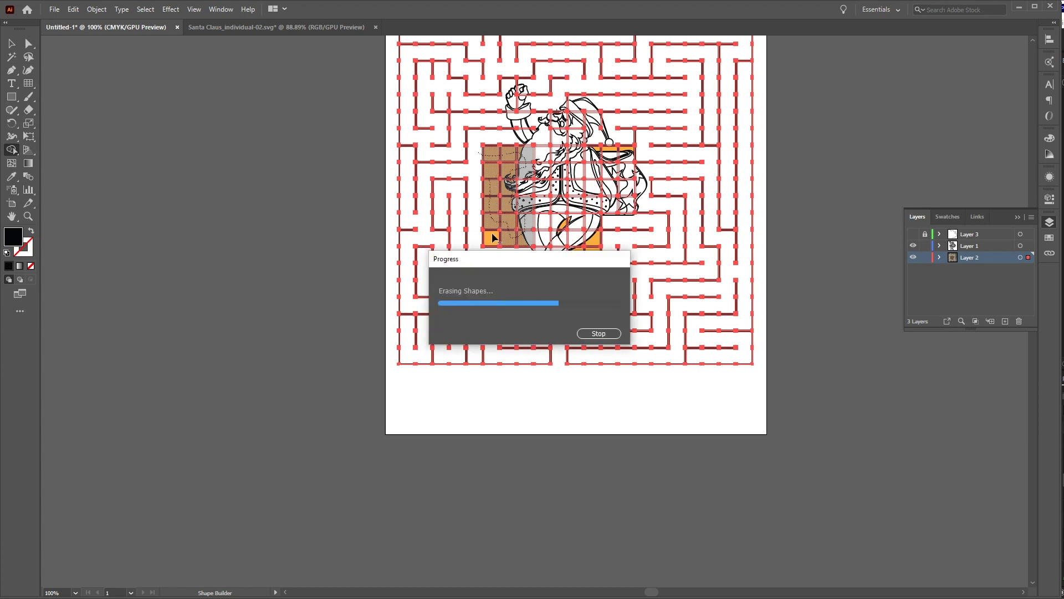
left_click(547, 297, "alt")
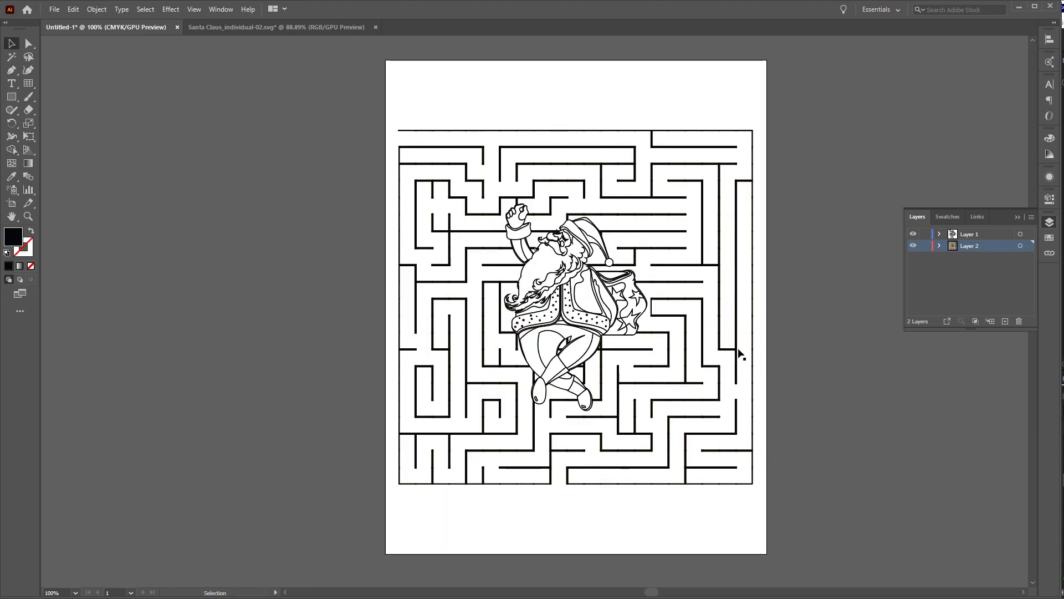
left_click(54, 10)
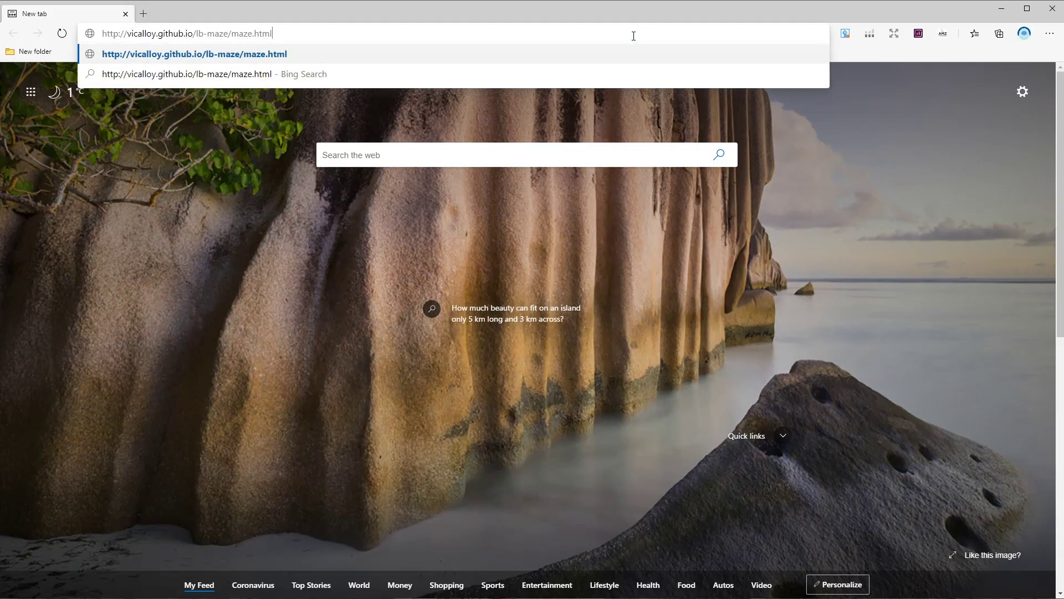
Step: Switch to the browser, open vicalloy.github.io/lb-maze/maze.html and generate a new maze with map size 60
key("Return")
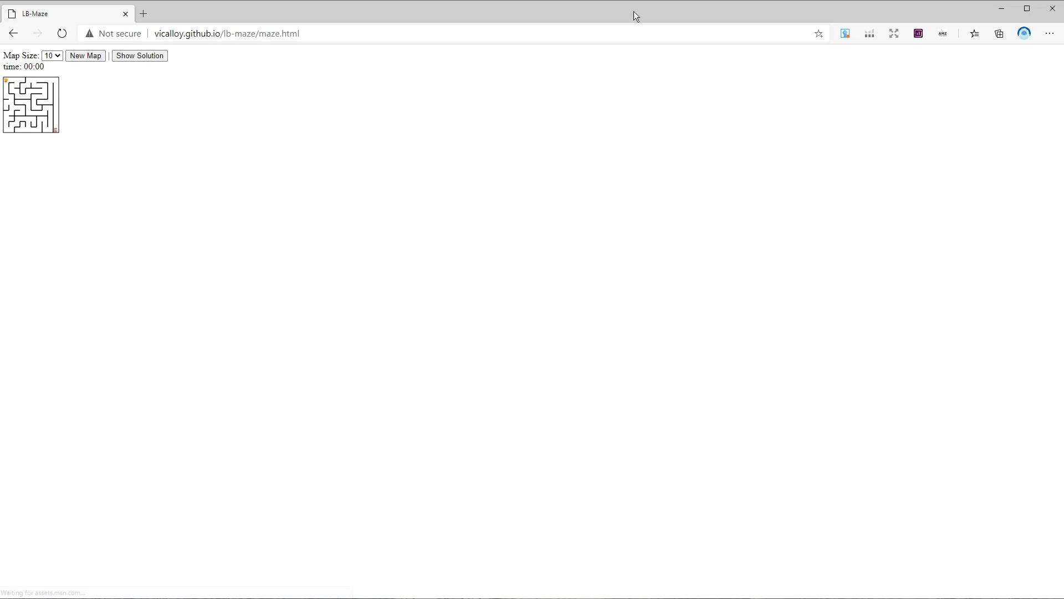
left_click(55, 57)
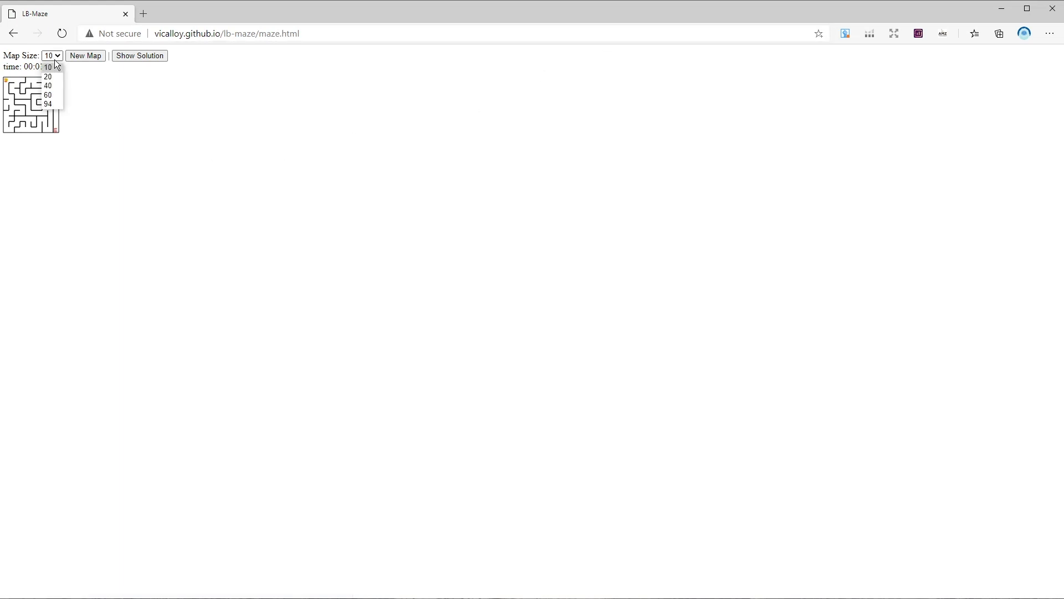
left_click(58, 96)
left_click(95, 57)
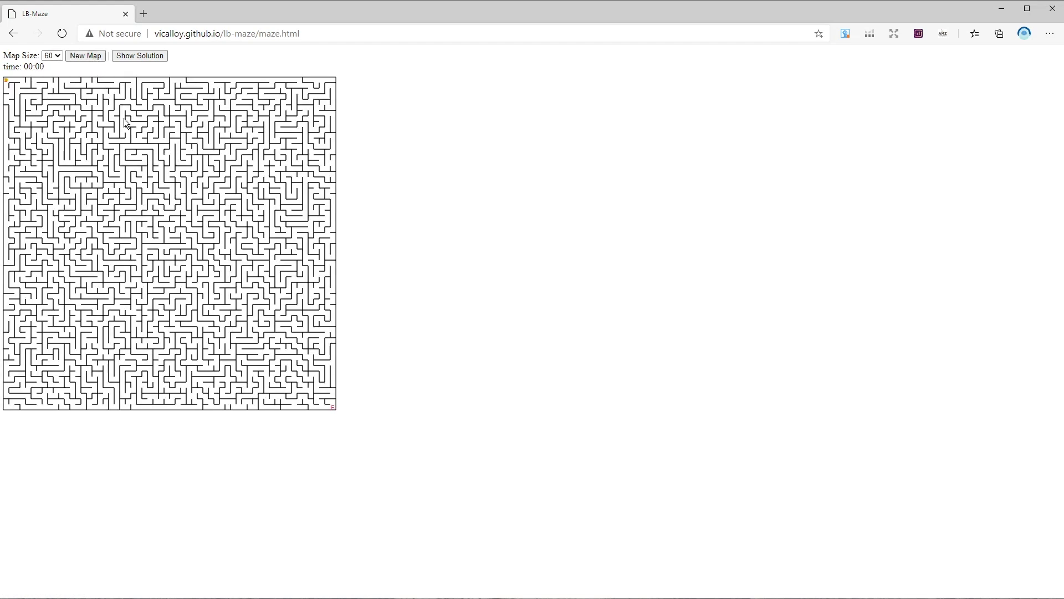
Step: Save the generated maze as an image, both without and with its solution shown
right_click(169, 174)
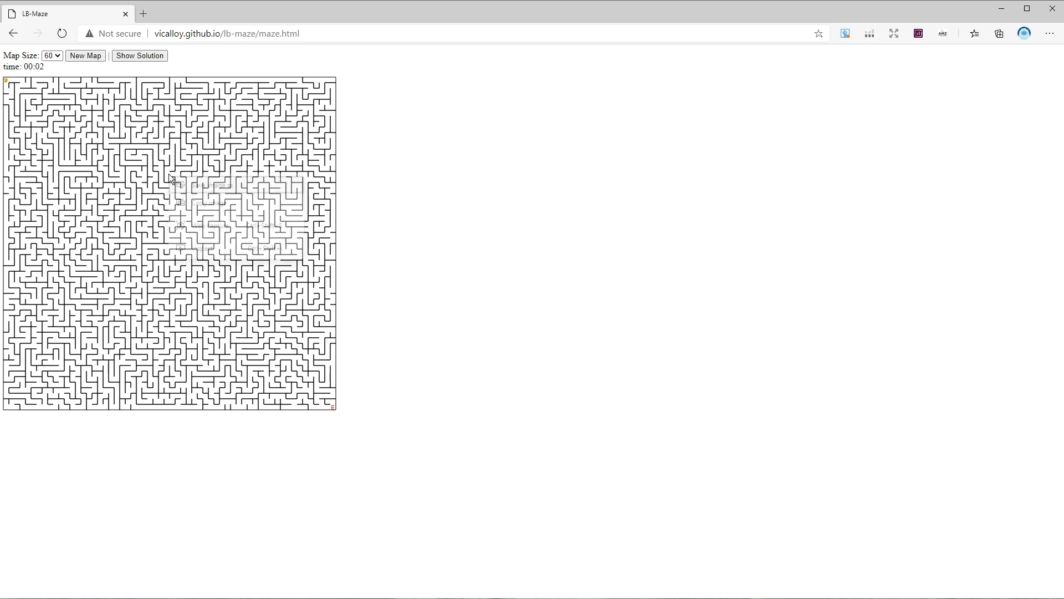
left_click(251, 184)
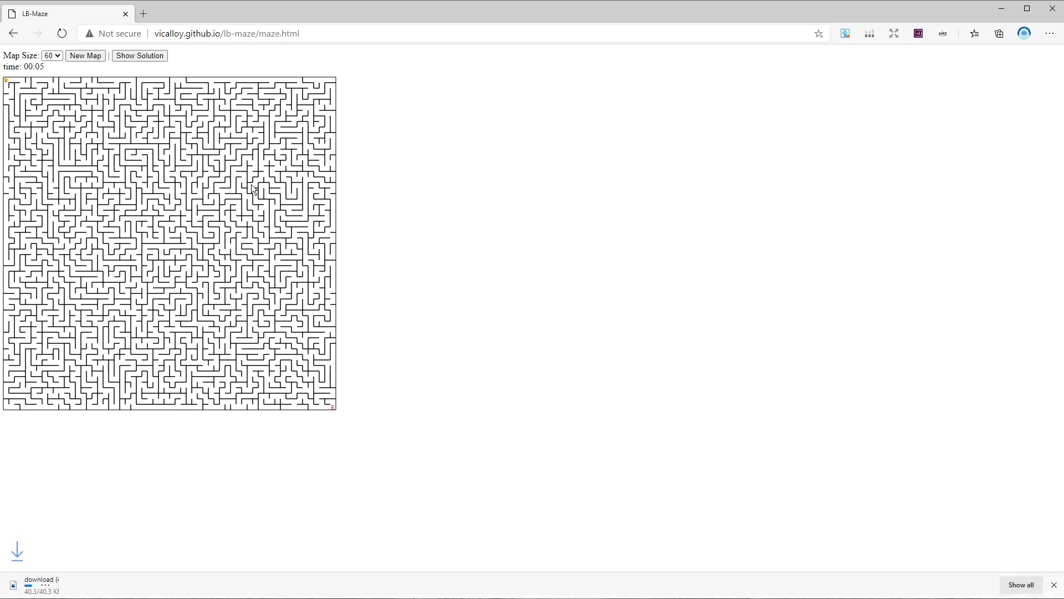
left_click(146, 55)
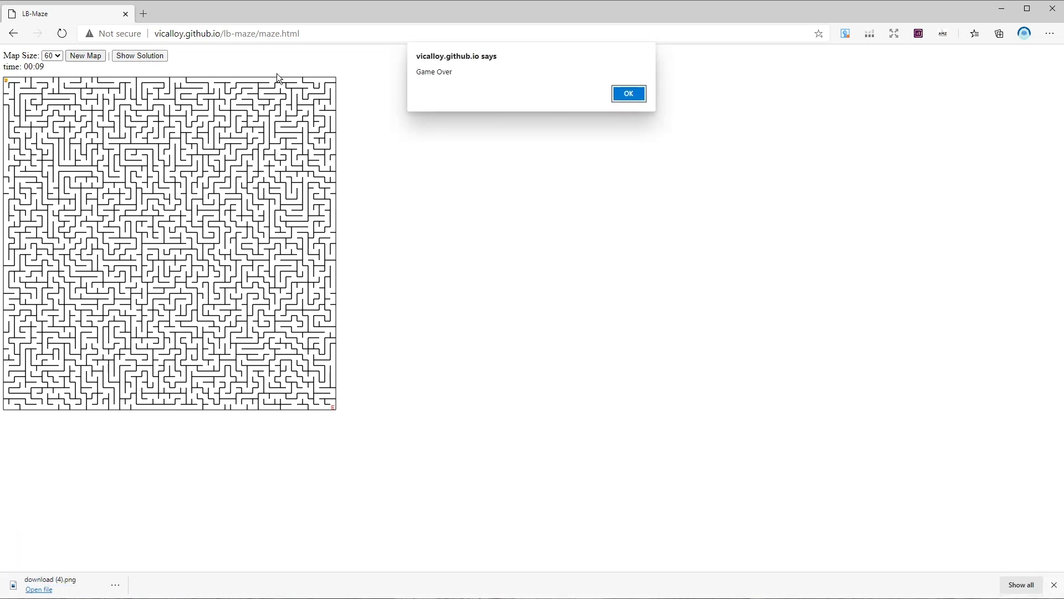
left_click(629, 95)
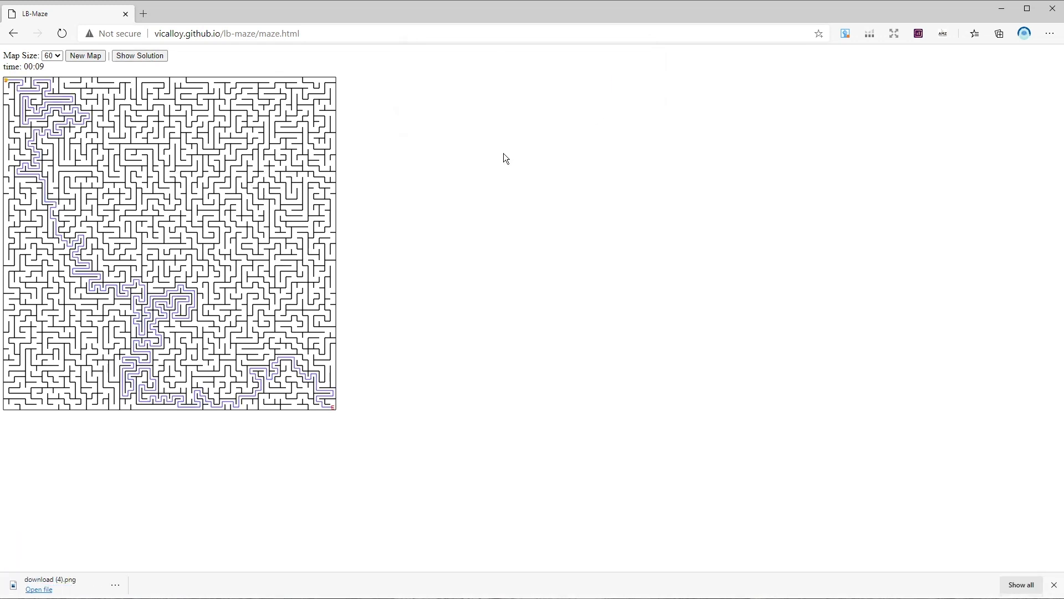
right_click(217, 180)
left_click(278, 191)
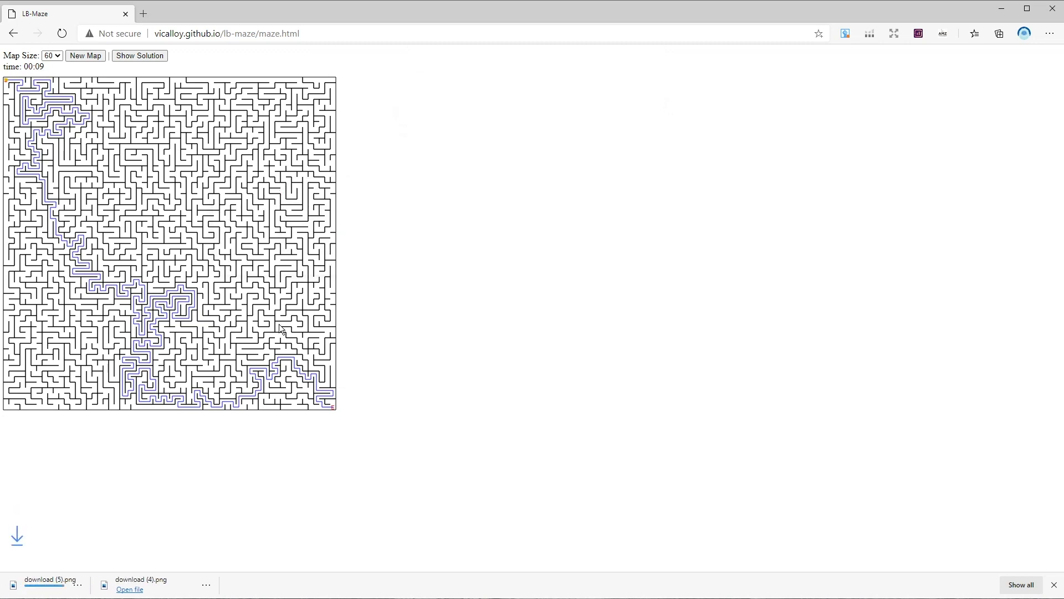
Step: Open the Creative Fabrica website in a new browser tab
left_click(144, 14)
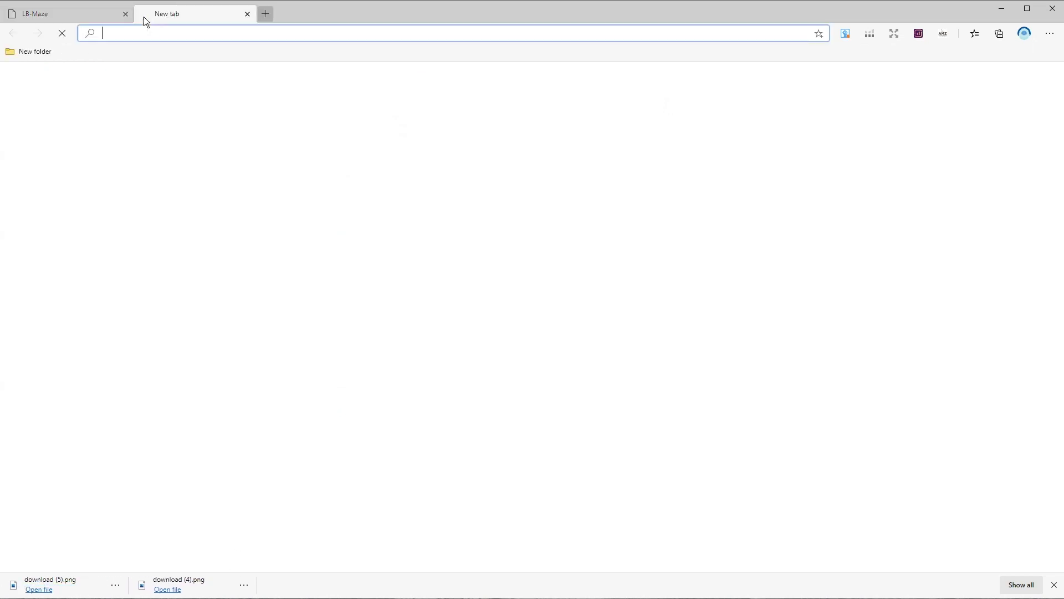
type("creative fabrica.com")
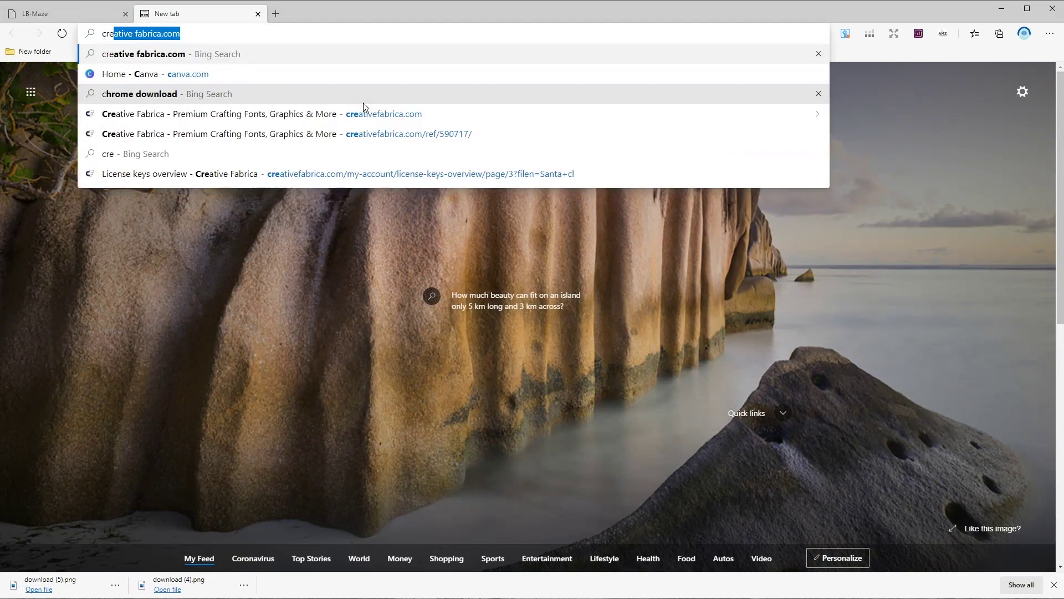
left_click(363, 102)
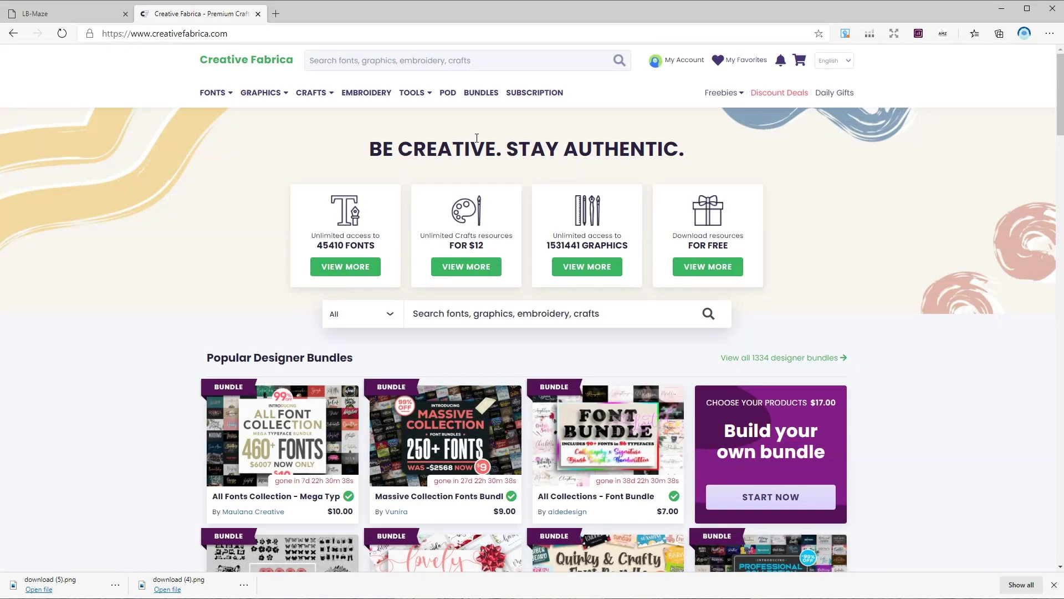
Step: Search Creative Fabrica for "mazes" and limit the results to bundles
left_click(495, 67)
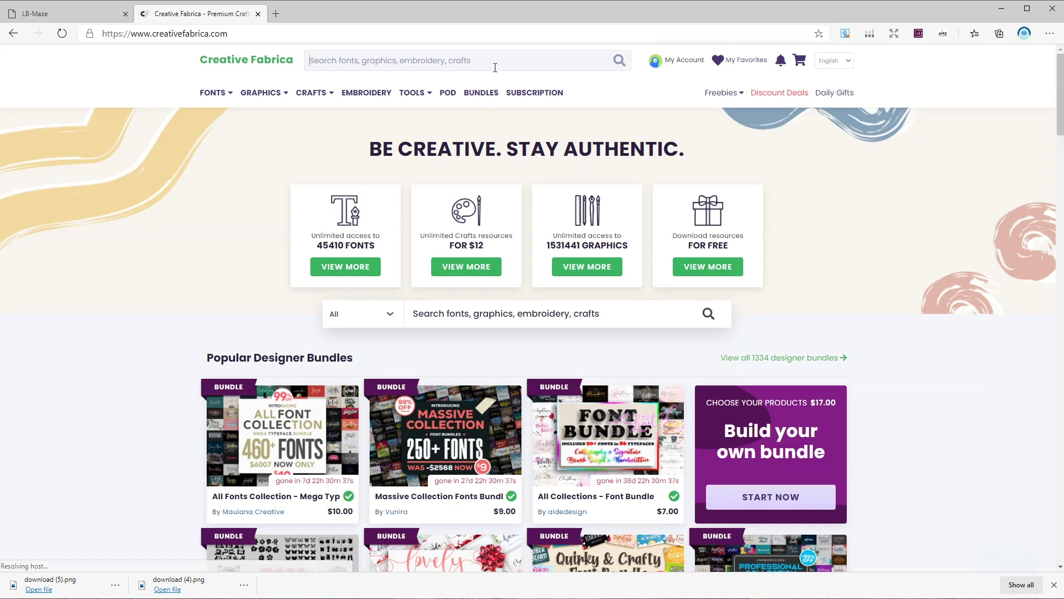
type("mazes")
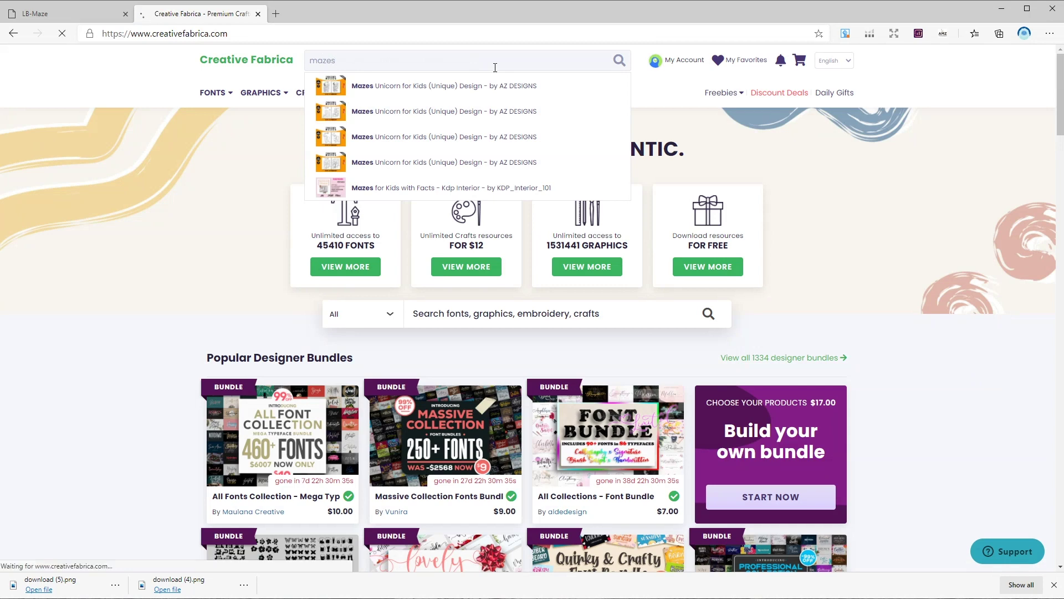
key("Return")
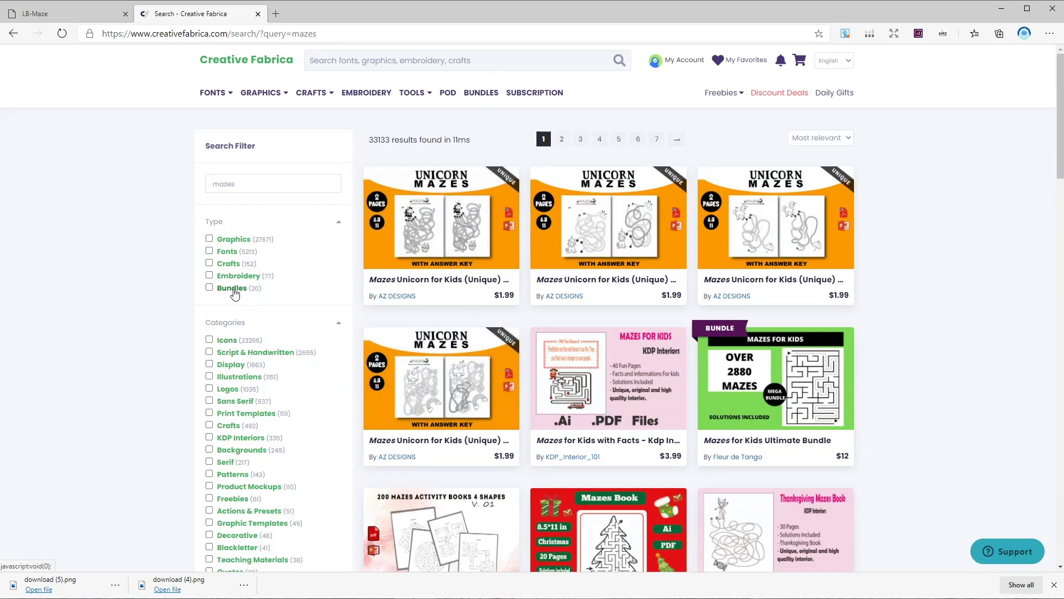
left_click(233, 288)
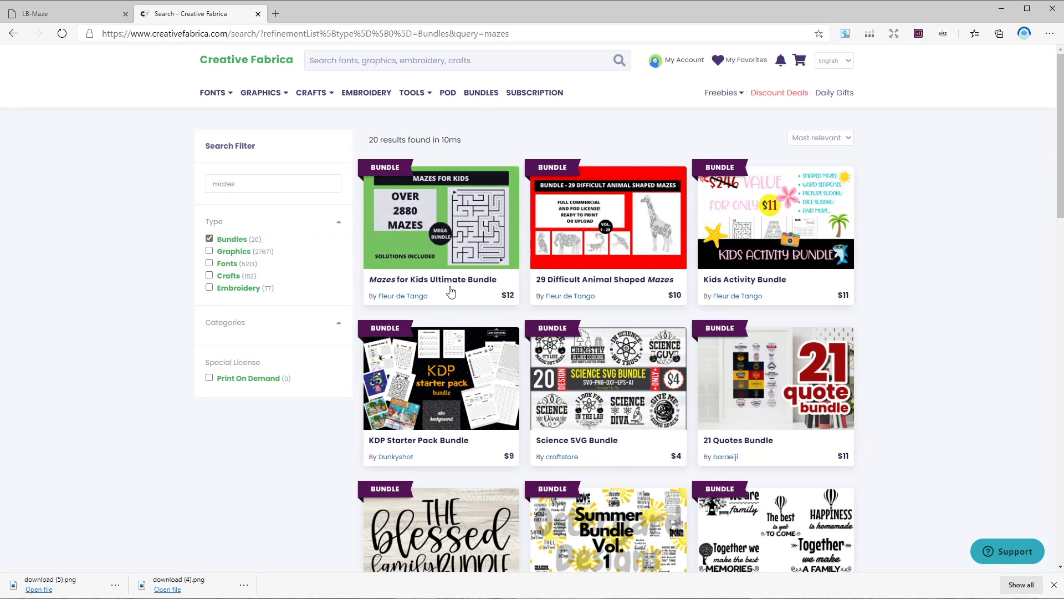
Step: Open the Mazes for Kids Ultimate Bundle and review its maze count and price
left_click(489, 277)
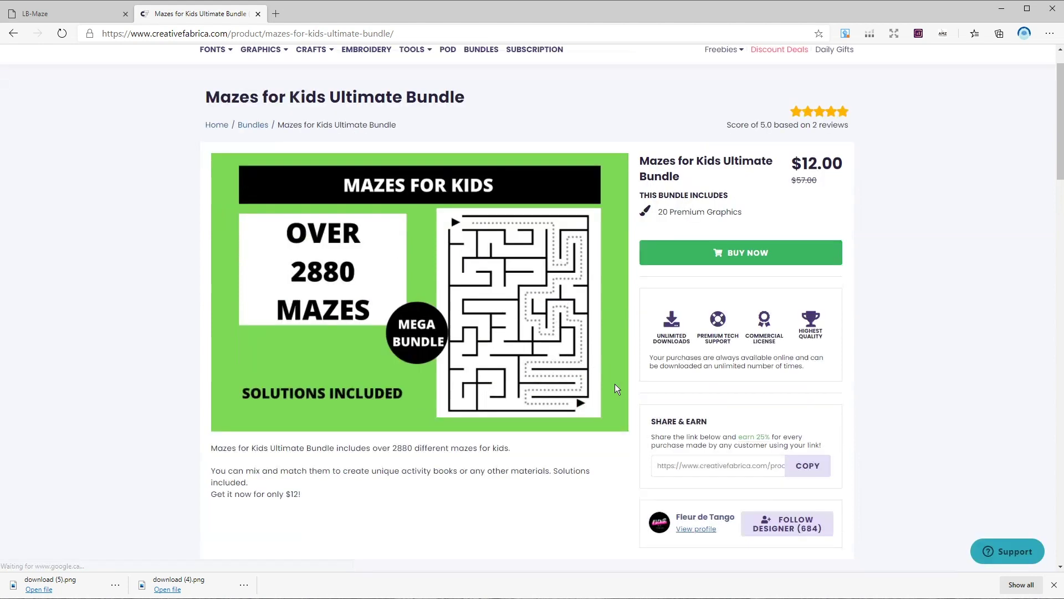
scroll(614, 384, "down", 2)
left_click_drag(372, 413, 418, 418)
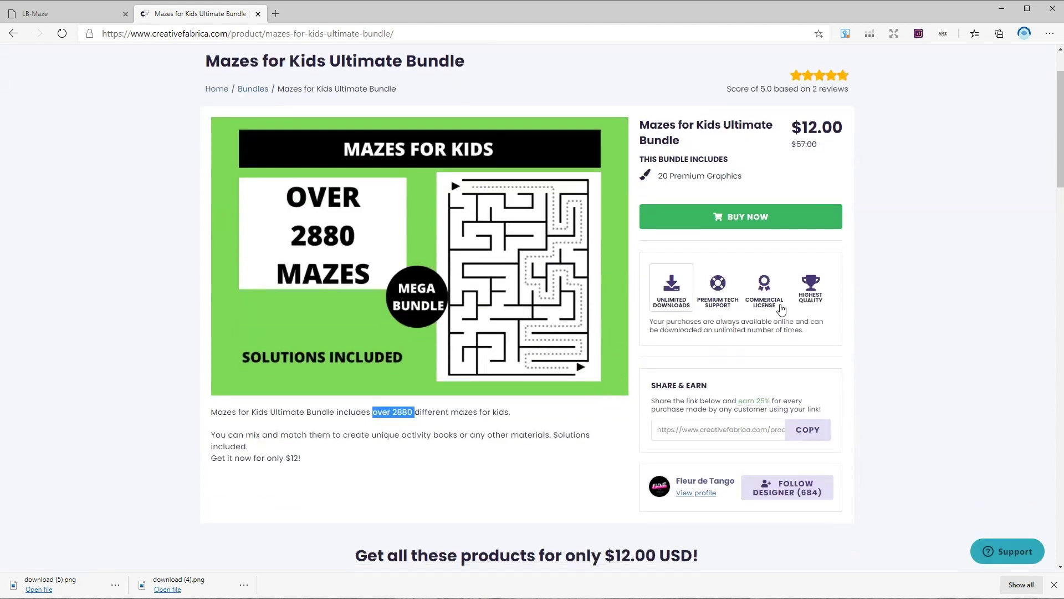
left_click_drag(855, 132, 796, 162)
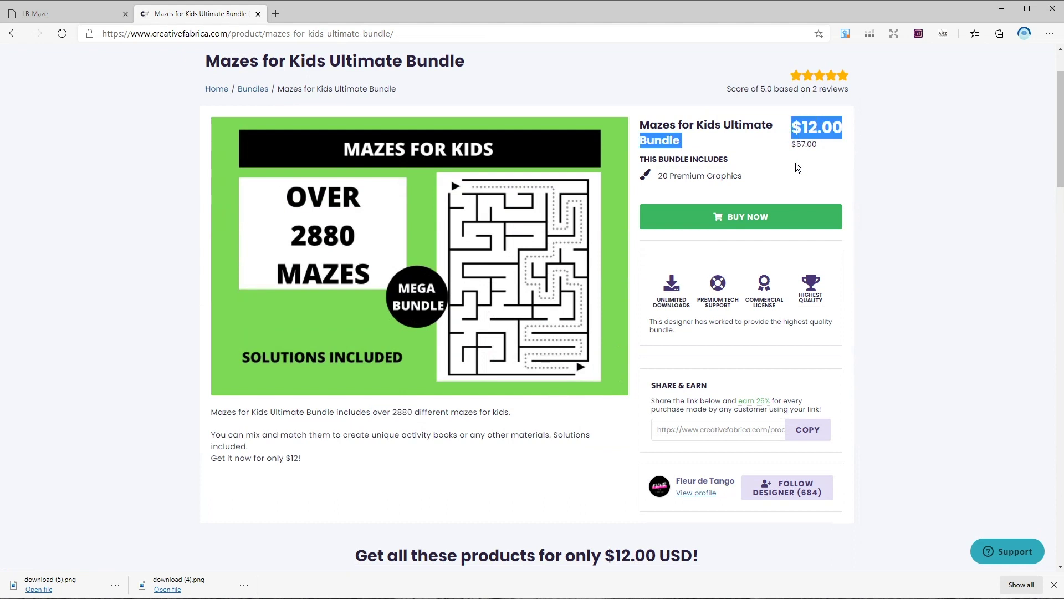
left_click(867, 190)
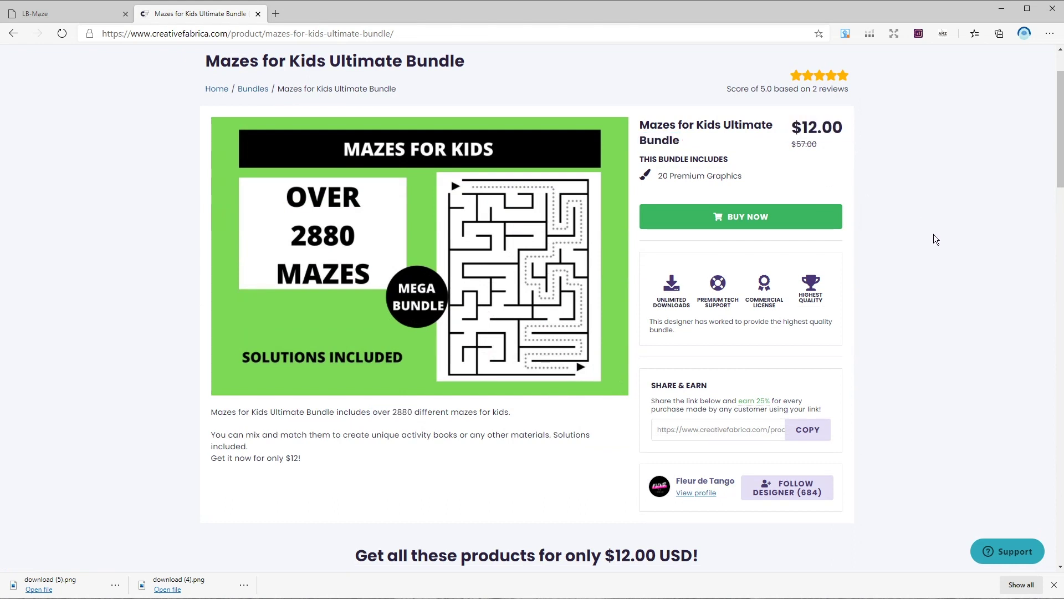